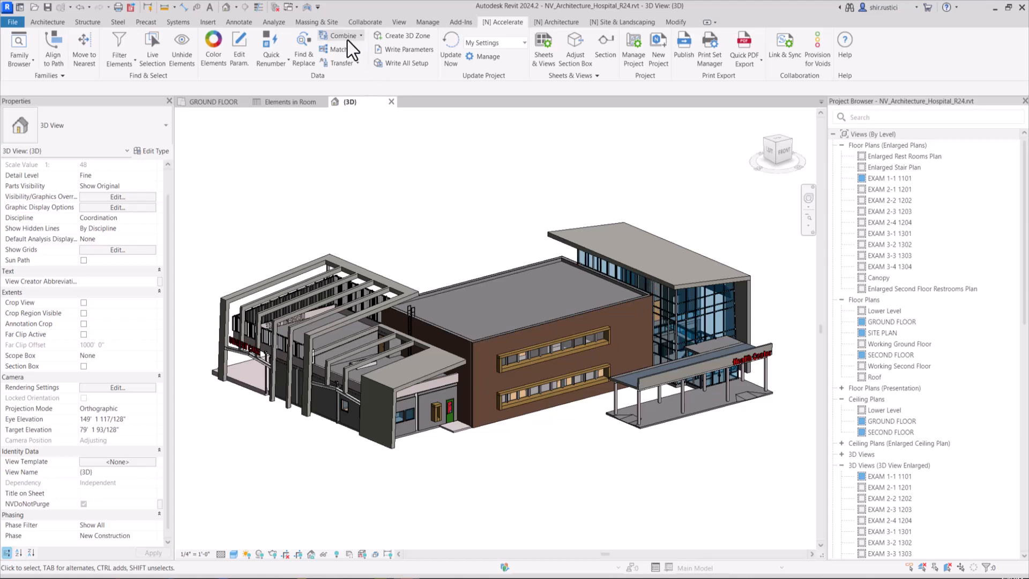
Open the GROUND FLOOR plan and inspect the properties of the exam table and sink casework in Exam 1-4.
left_click(225, 104)
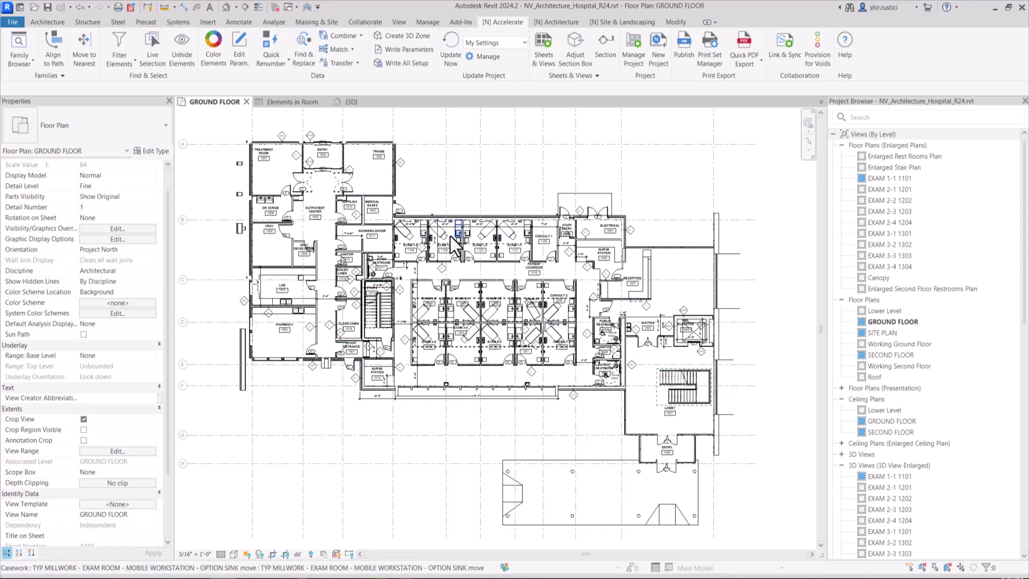
scroll(456, 232, "up", 5)
scroll(454, 232, "up", 2)
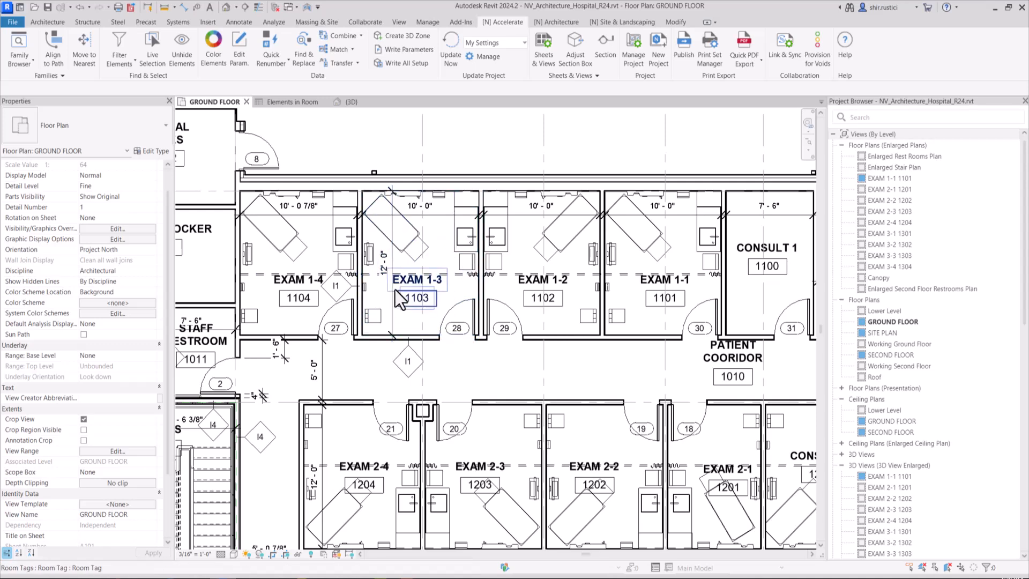
left_click(295, 237)
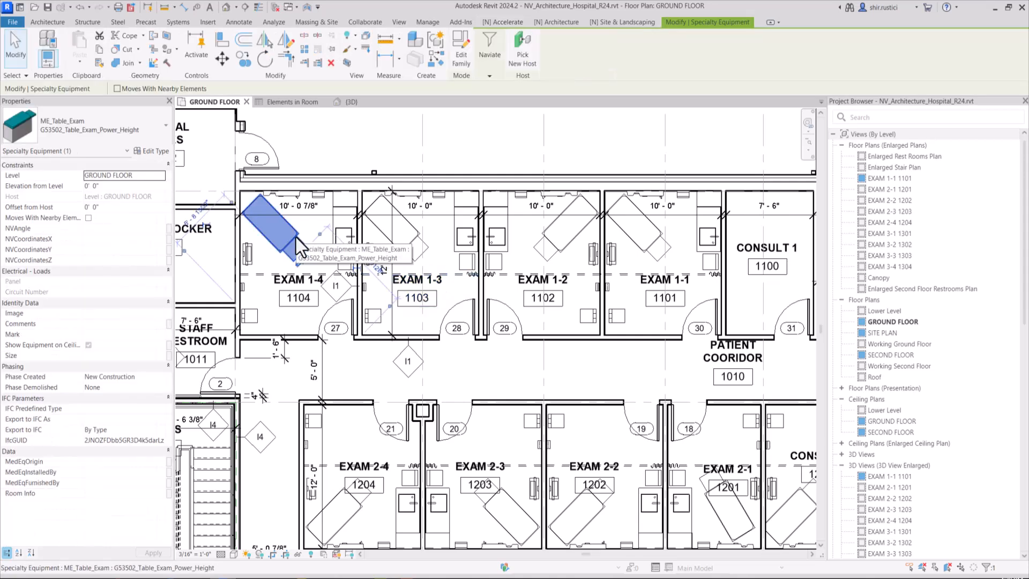
left_click(345, 233)
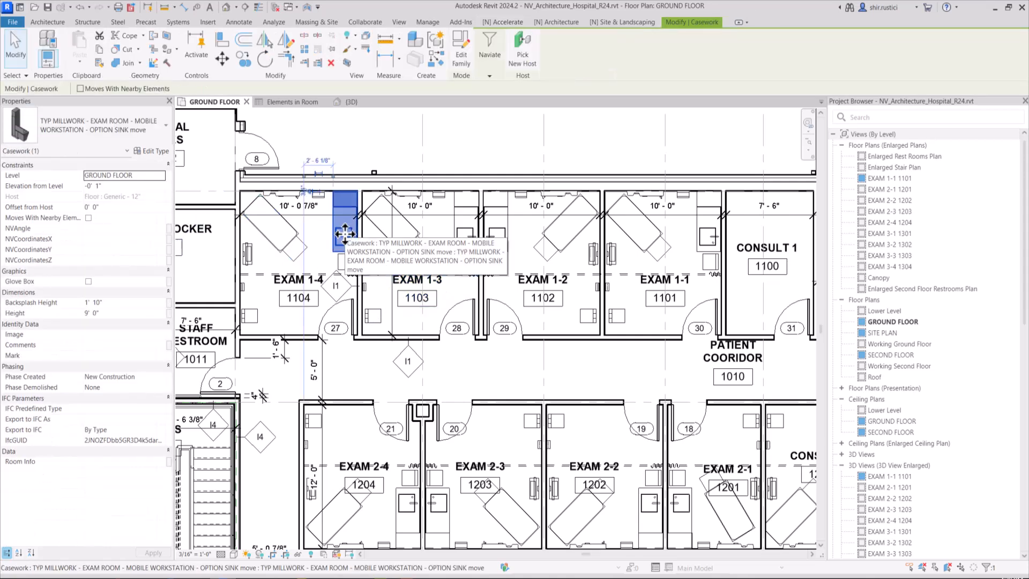
Check the Room Info parameter of the lavatory in Public Restroom 1004 and the exam table in Exam 2-2.
scroll(735, 405, "down", 2)
middle_click_drag(736, 405, 595, 333)
scroll(616, 345, "down", 2)
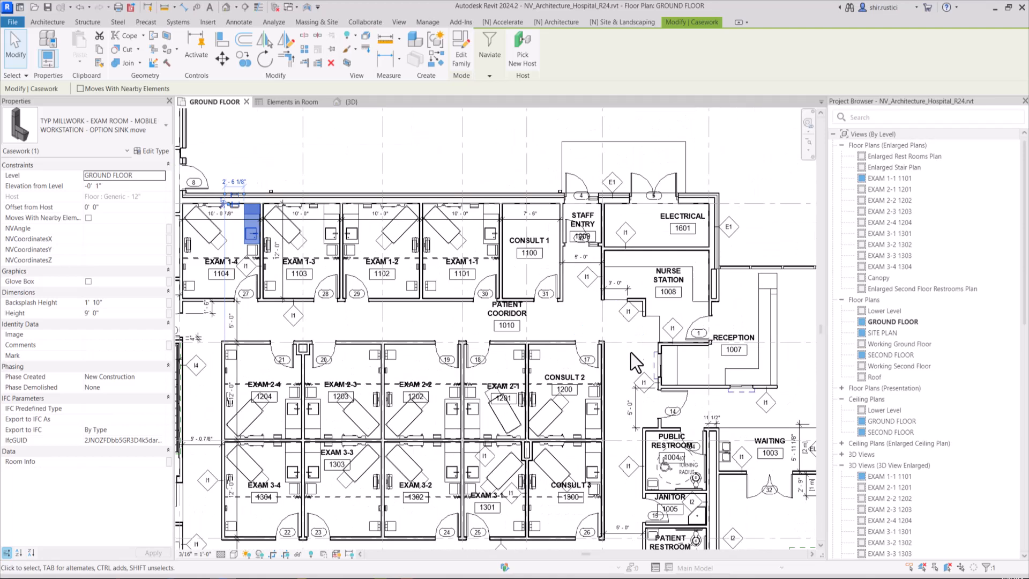
scroll(689, 485, "up", 2)
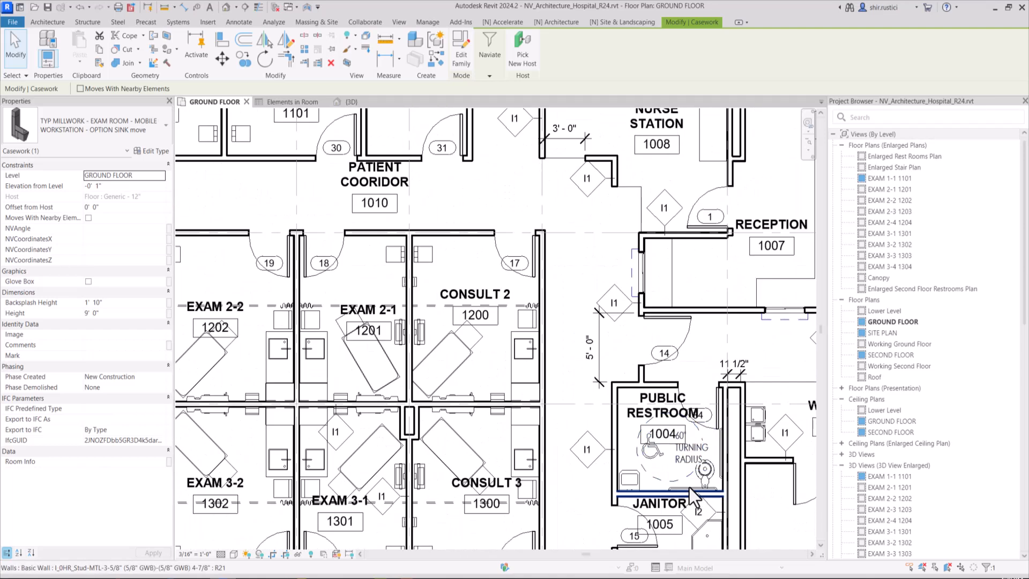
left_click(630, 481)
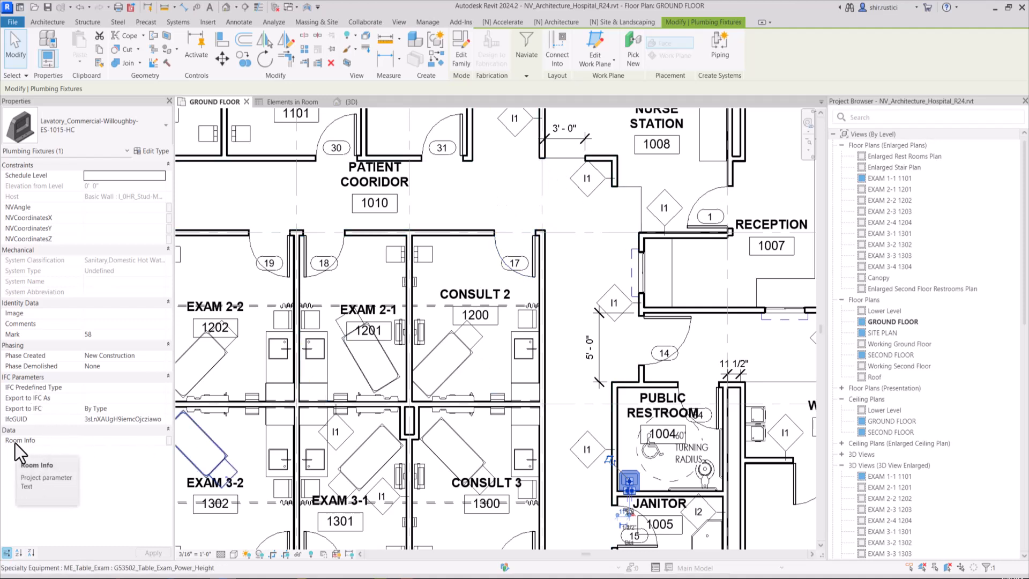
left_click(203, 380)
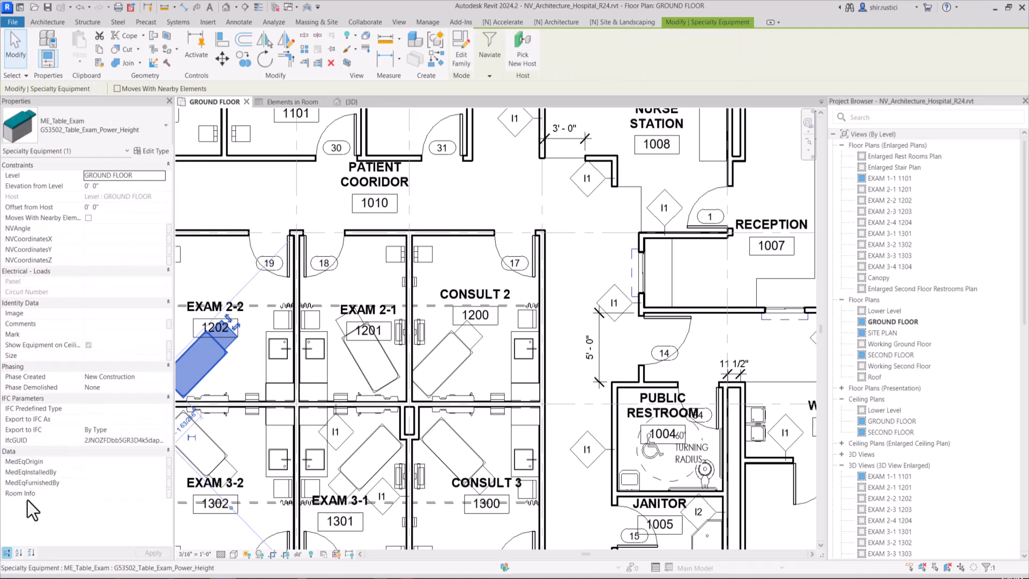
left_click(361, 279)
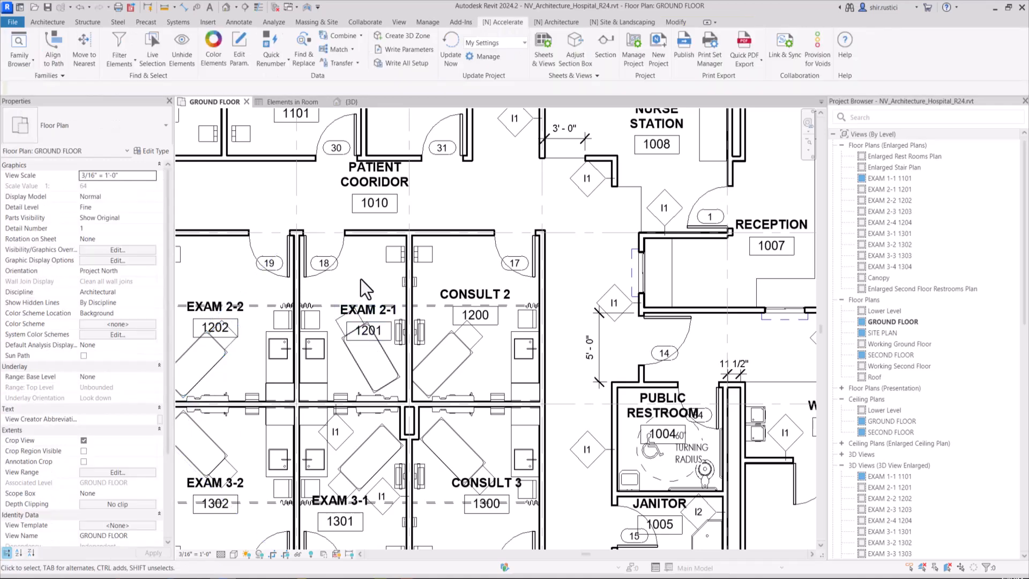
Start the Combine parameter values command and include the Casework, Specialty Equipment and Plumbing Fixtures categories.
left_click(343, 38)
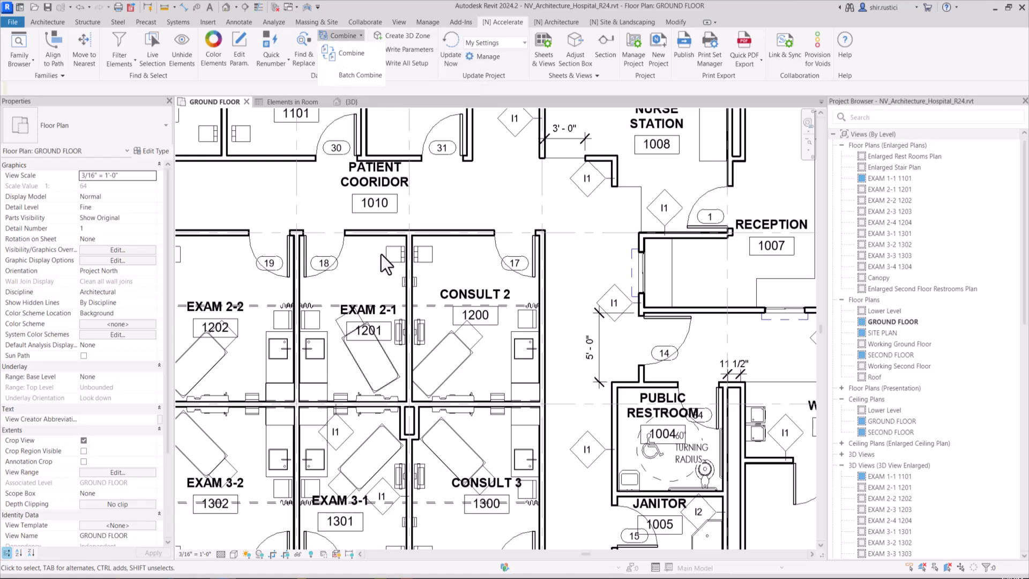
left_click(369, 58)
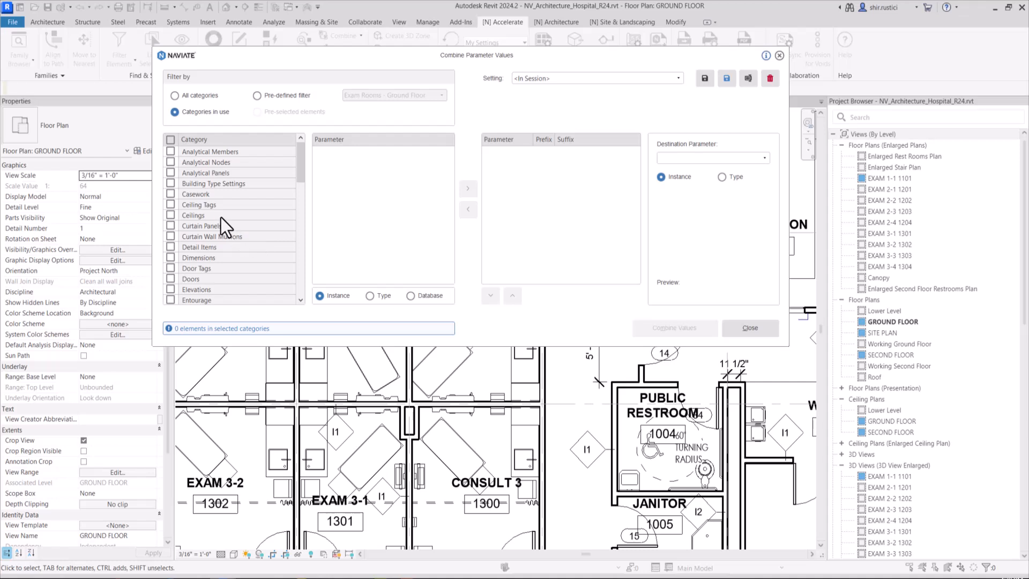
left_click(169, 197)
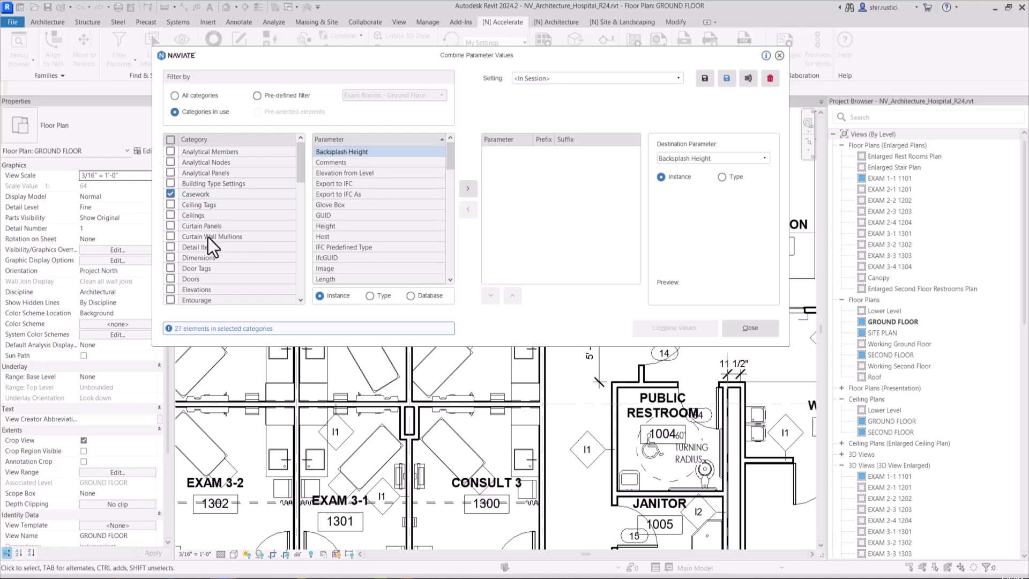
scroll(208, 237, "down", 4)
scroll(208, 238, "down", 5)
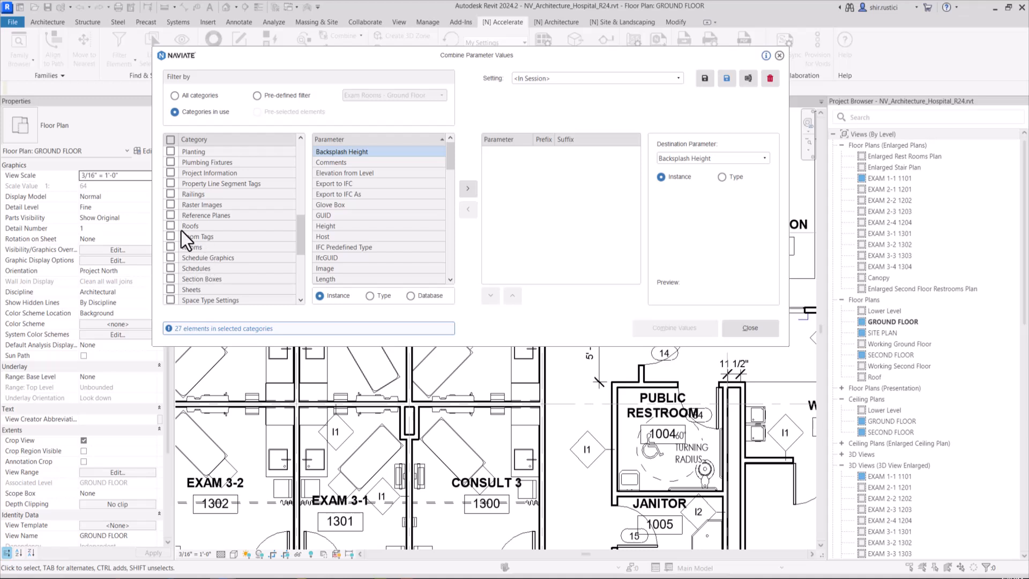
scroll(181, 267, "down", 1)
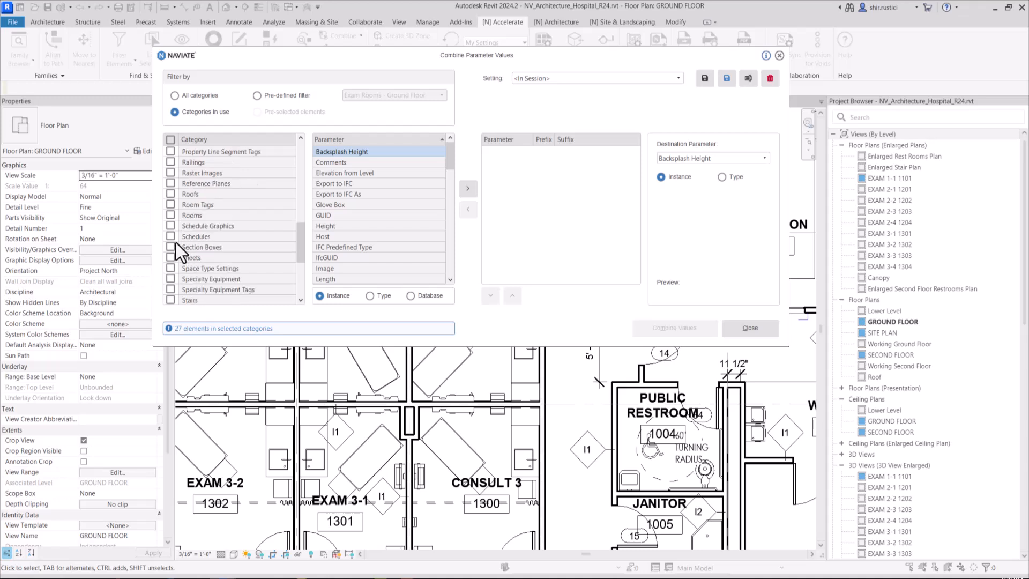
left_click(170, 279)
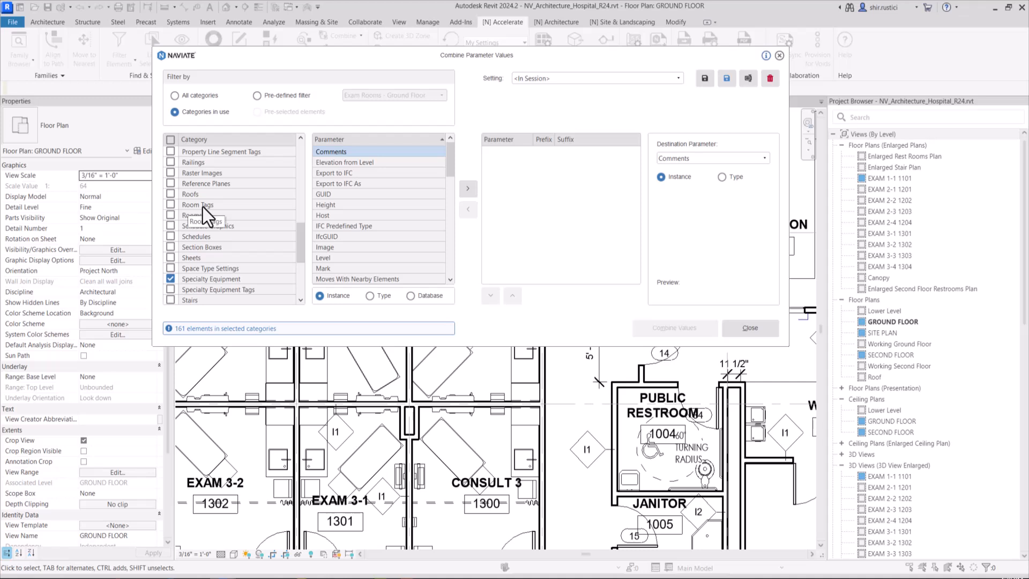
scroll(203, 207, "up", 2)
left_click(173, 195)
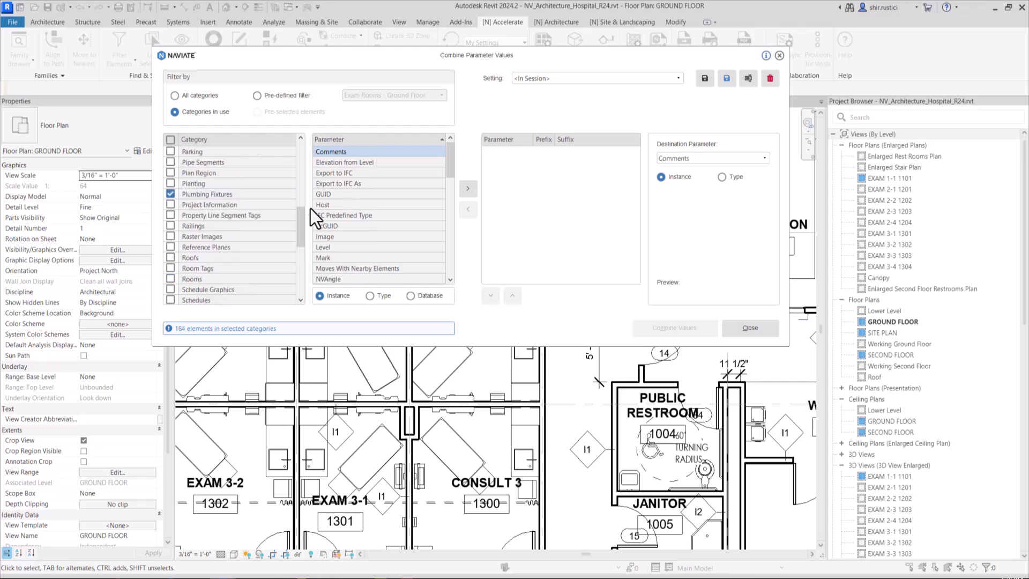
Add the instance parameters Room: Number and Room: Name, in that order, to the values being combined.
scroll(345, 211, "down", 6)
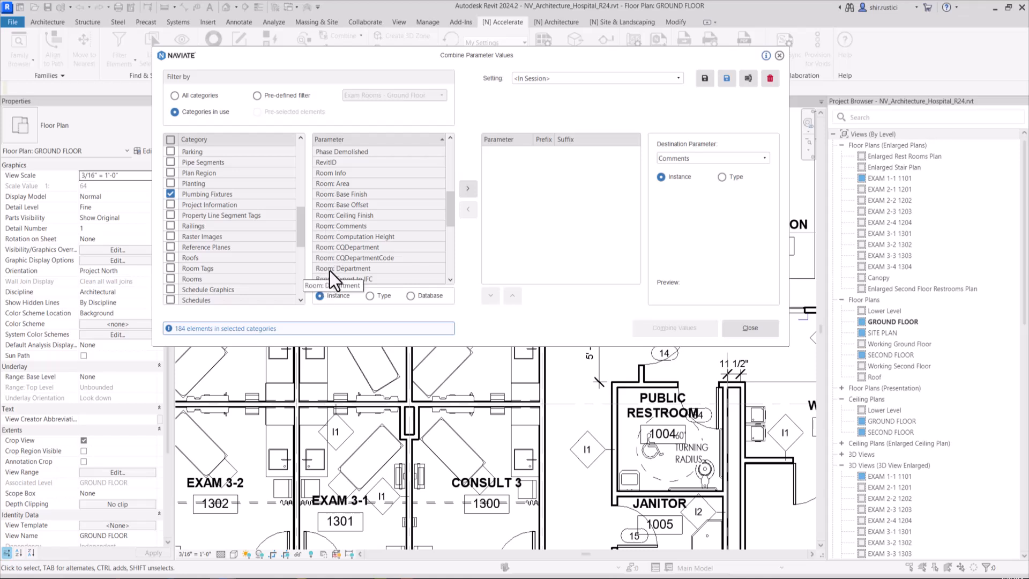
scroll(361, 226, "down", 3)
scroll(361, 226, "down", 1)
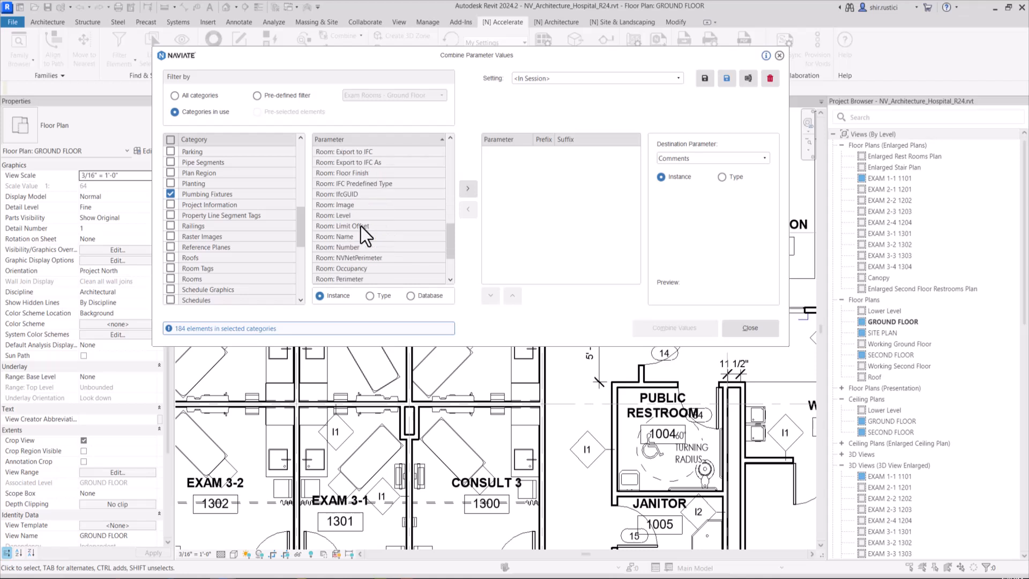
left_click(343, 248)
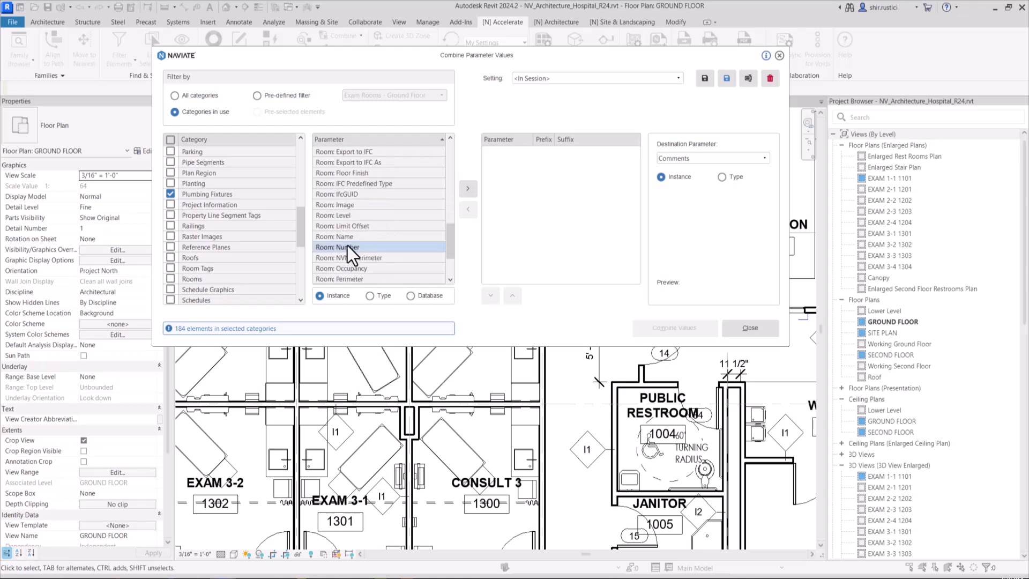
left_click(470, 190)
left_click(400, 236)
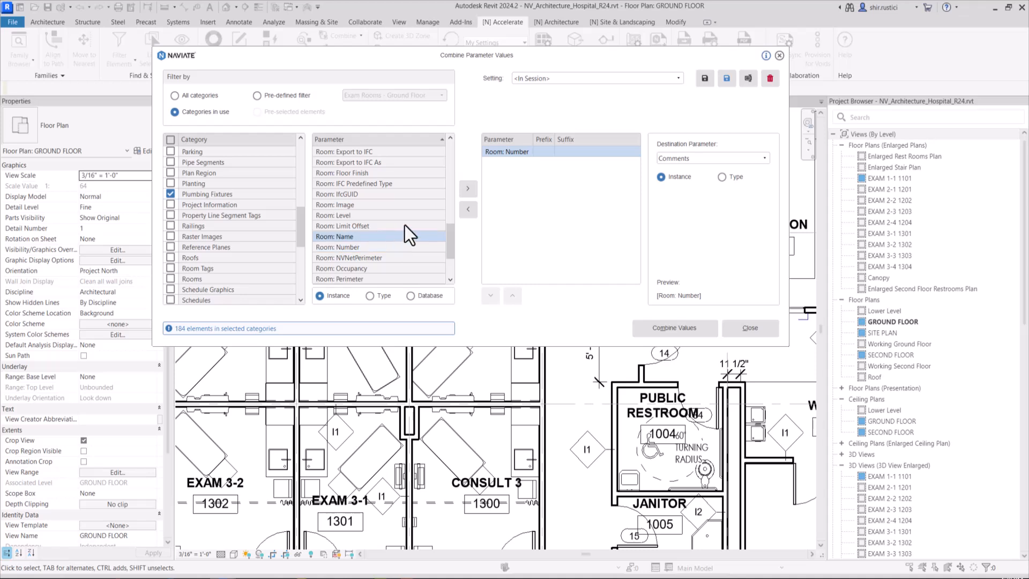
left_click(469, 189)
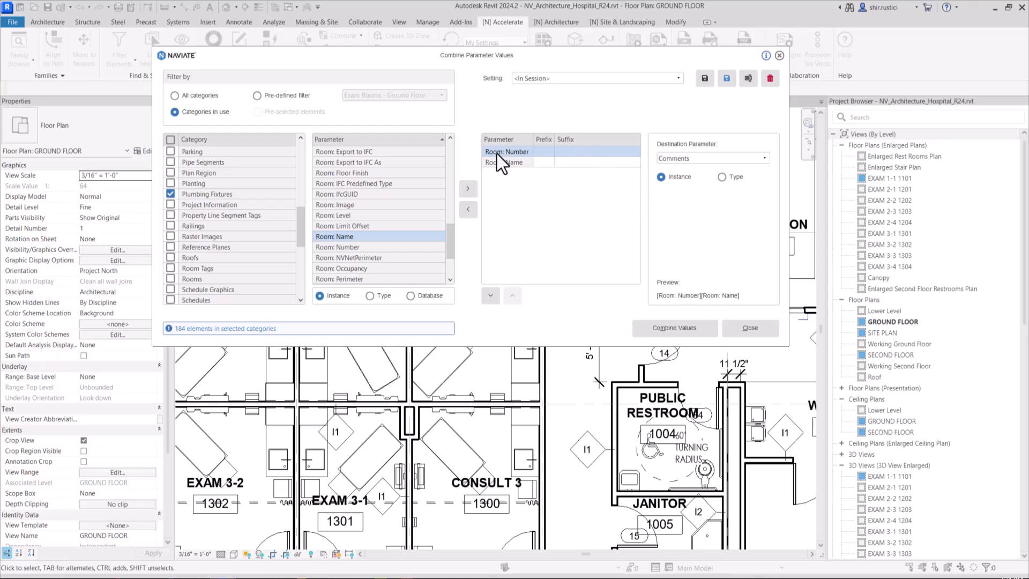
Give Room: Number a hyphen suffix and set Room Info as the destination parameter.
left_click(571, 152)
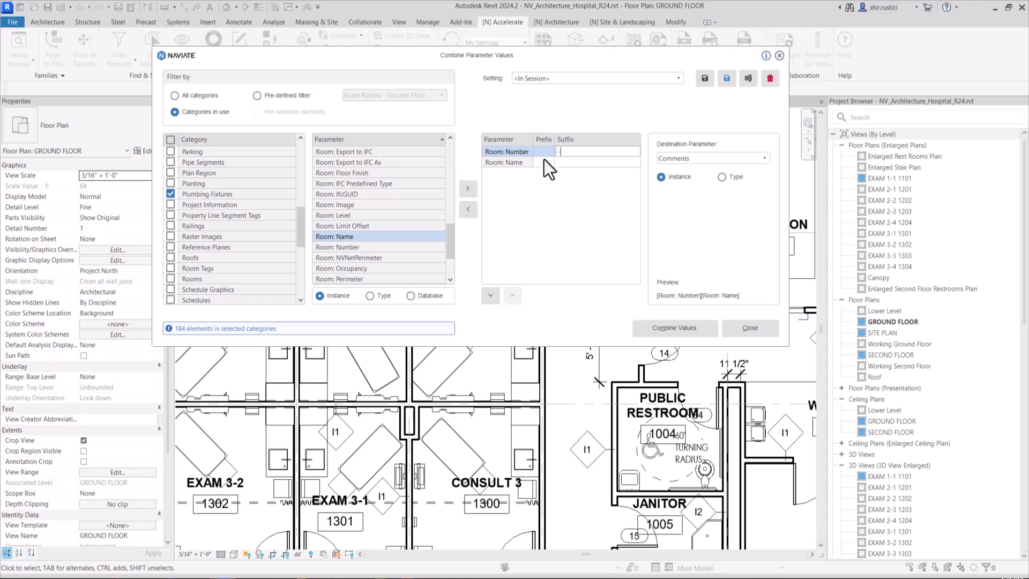
type("-")
left_click(552, 164)
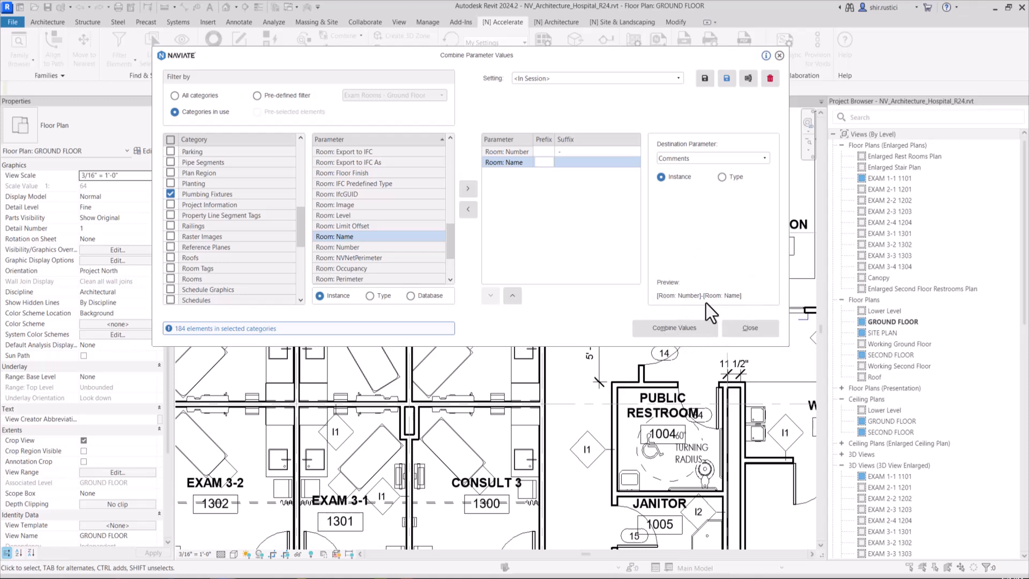
left_click(723, 158)
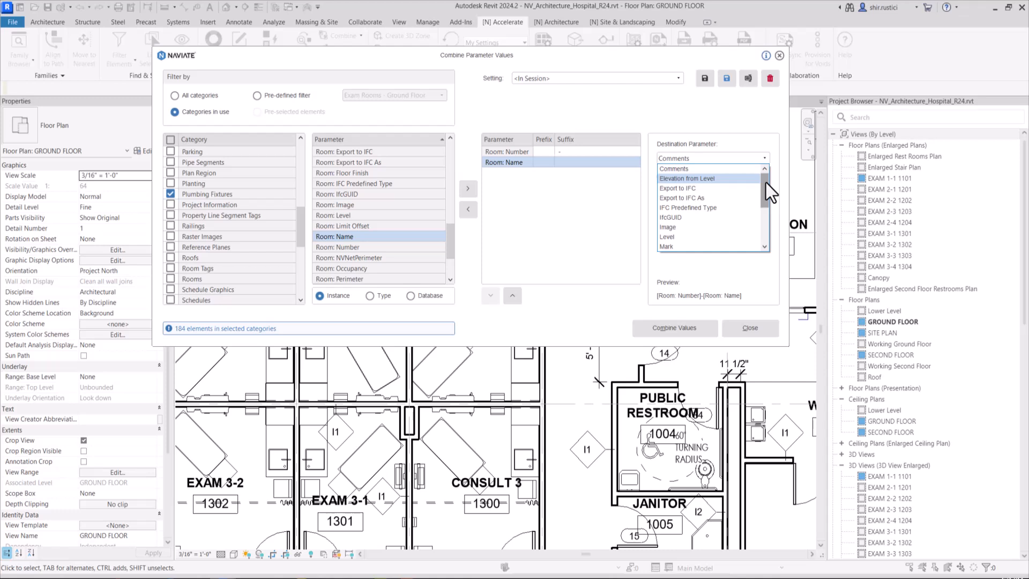
left_click_drag(765, 182, 765, 223)
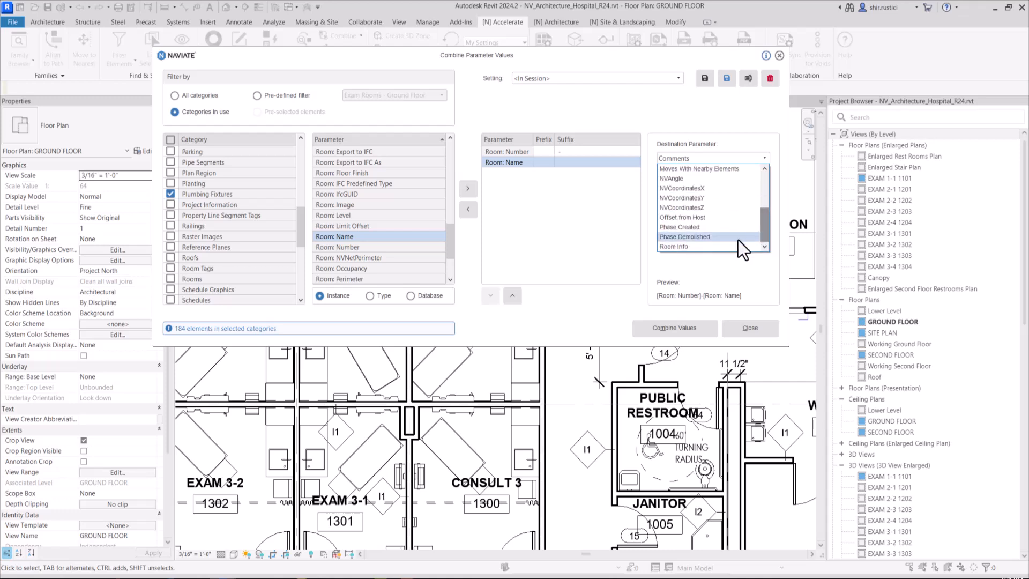
left_click(665, 248)
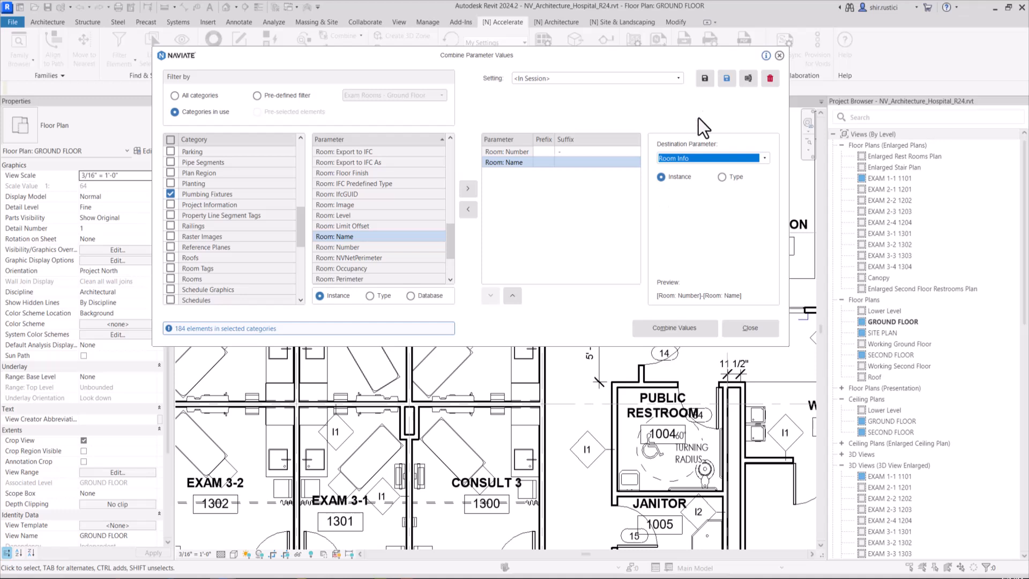
Save the combine setup as "Room Information" and write the combined values to the elements.
left_click(730, 81)
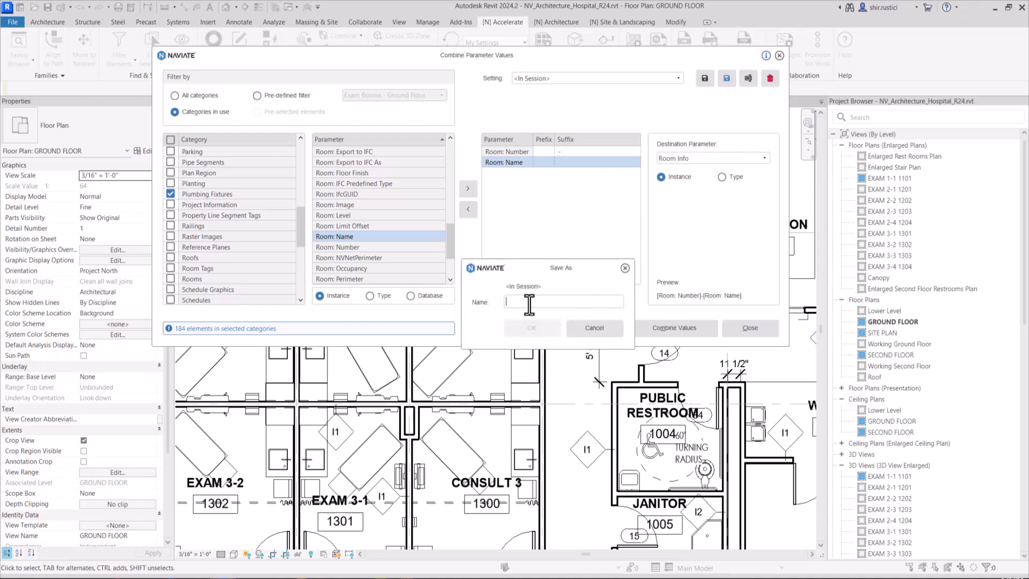
type("R")
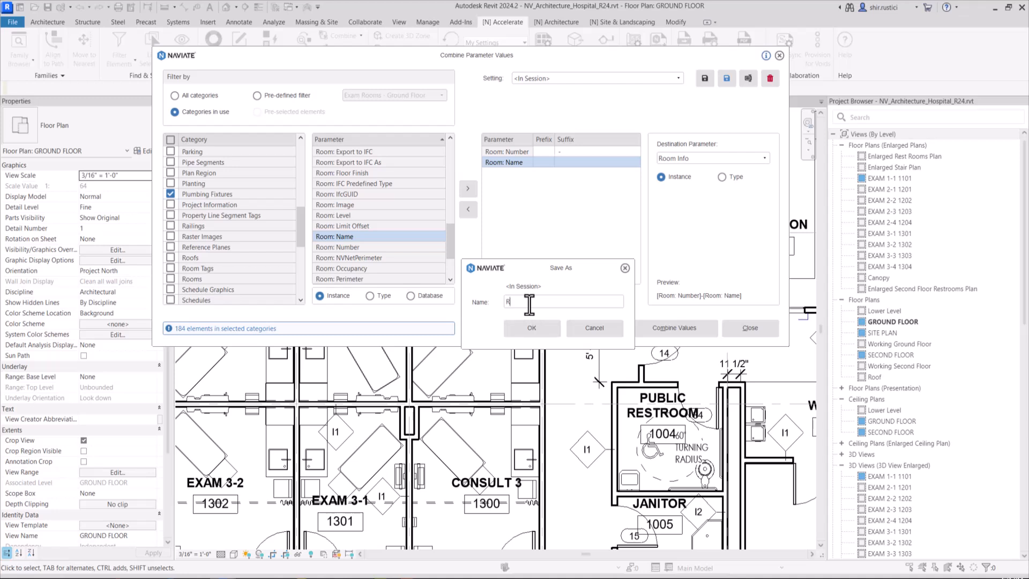
type("oom Information")
left_click(549, 335)
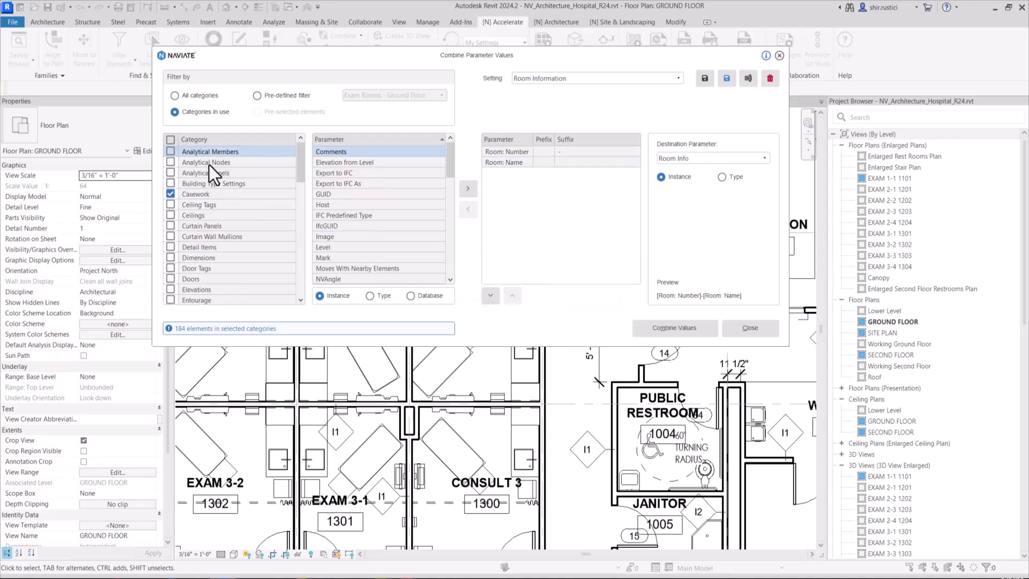
left_click(676, 329)
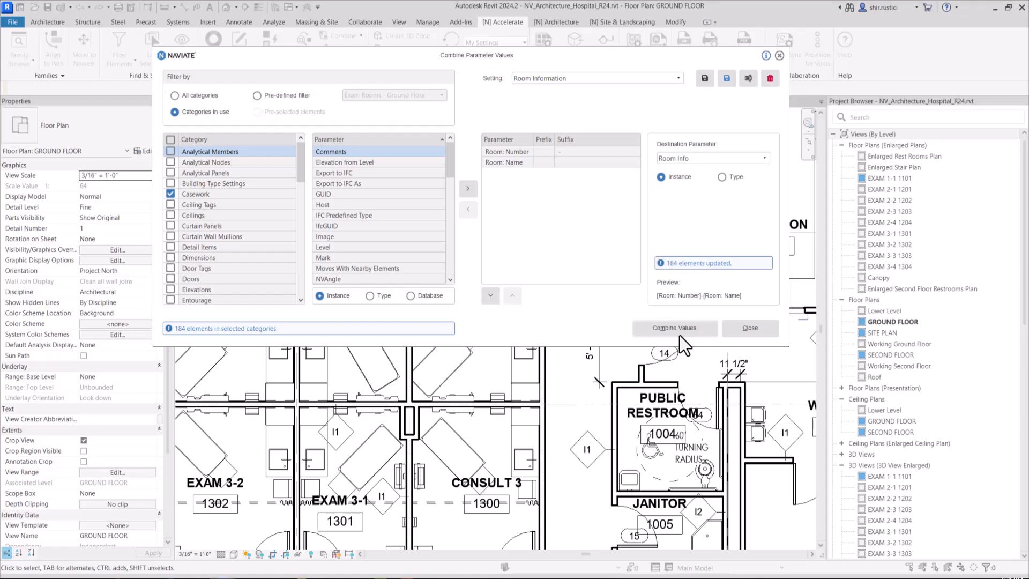
left_click(751, 328)
Check the Room Info values of the sink casework and exam table in Exam 2-1 and the lavatory in Public Restroom 1004.
middle_click_drag(482, 282, 574, 283)
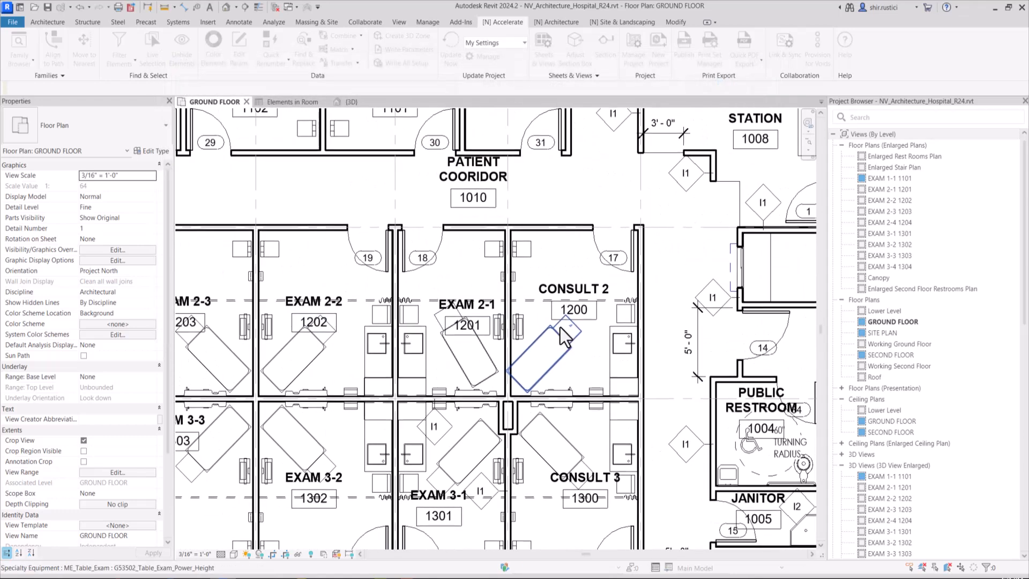
left_click(412, 342)
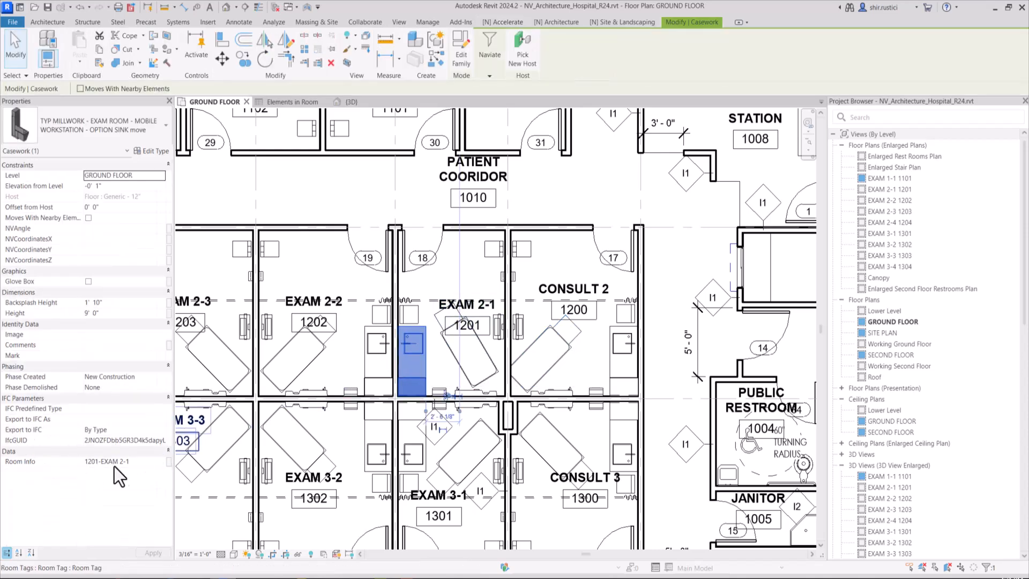
left_click(494, 367)
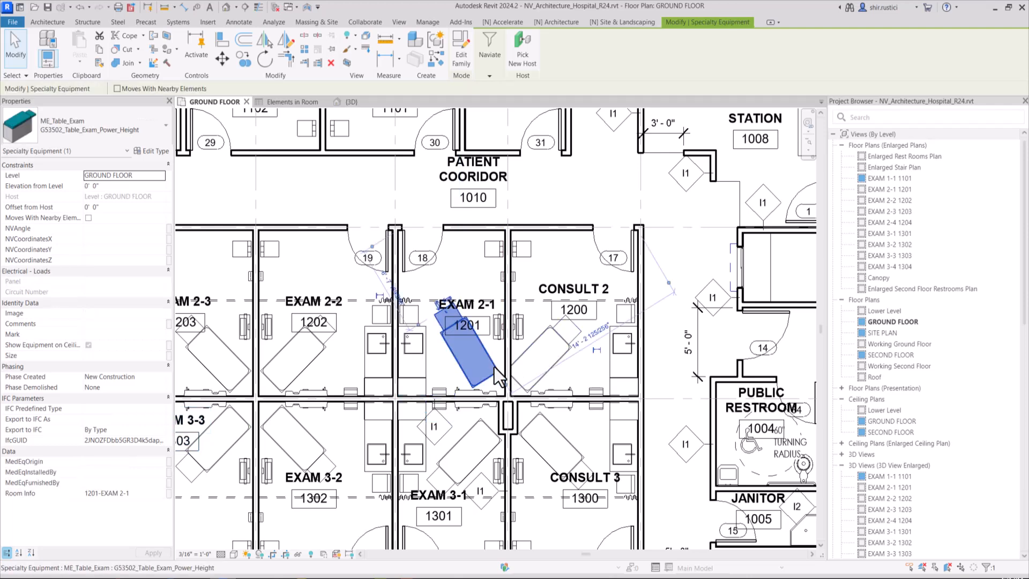
middle_click_drag(719, 383, 519, 292)
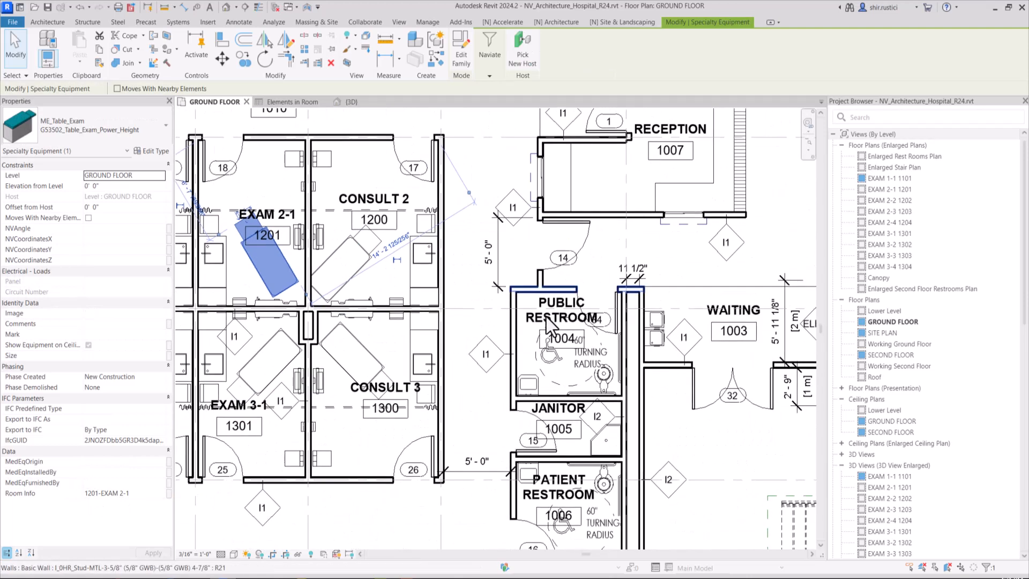
left_click(530, 388)
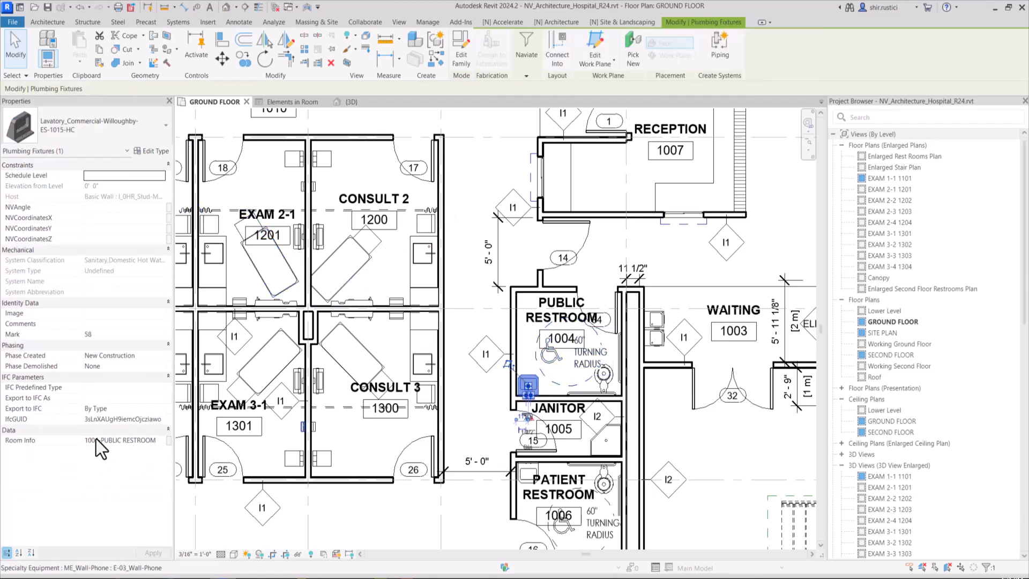
Change the room number of Exam 1-1 to EX1101 in its room tag.
left_click(369, 519)
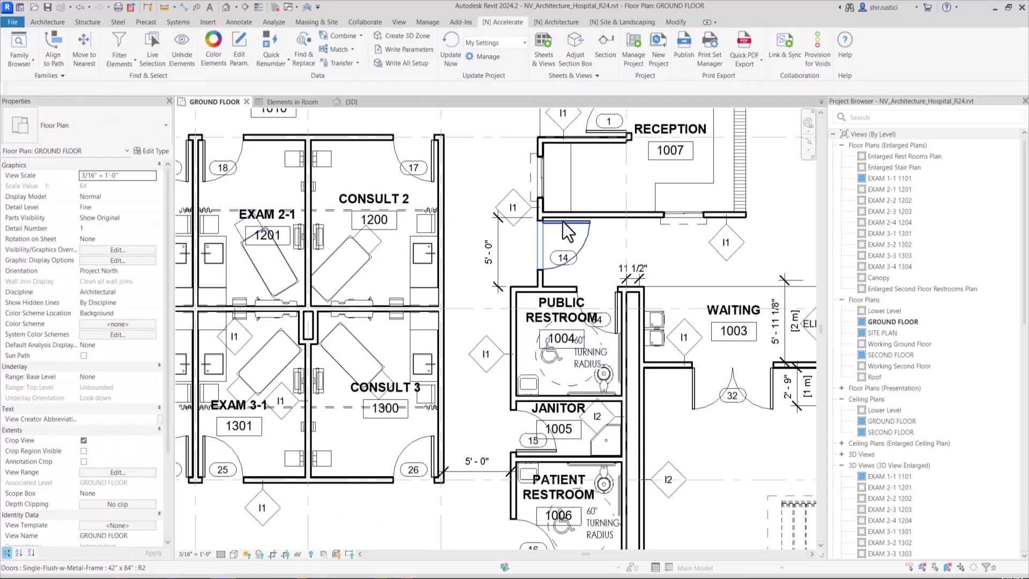
scroll(565, 231, "down", 3)
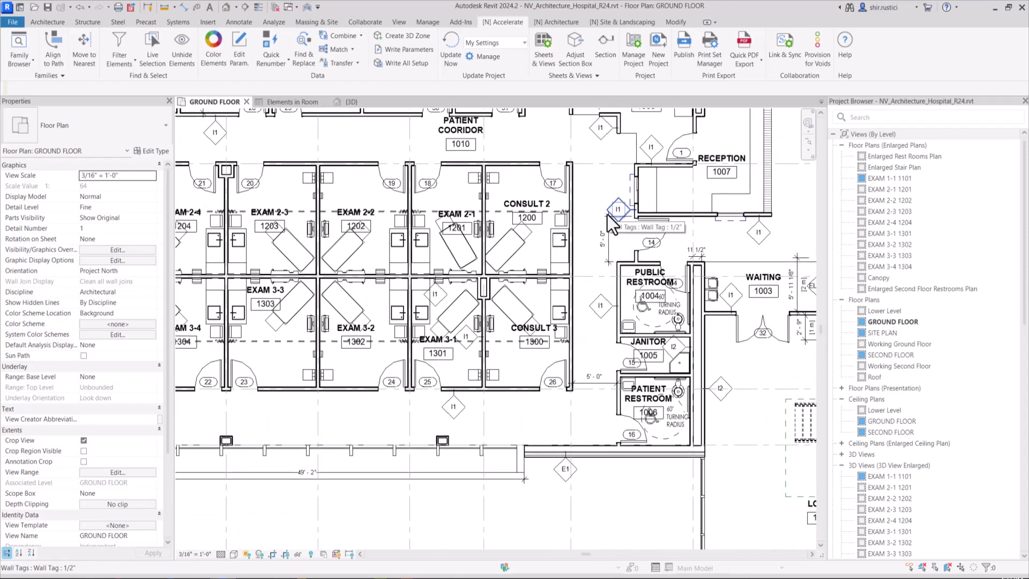
scroll(336, 176, "down", 2)
middle_click_drag(335, 176, 385, 281)
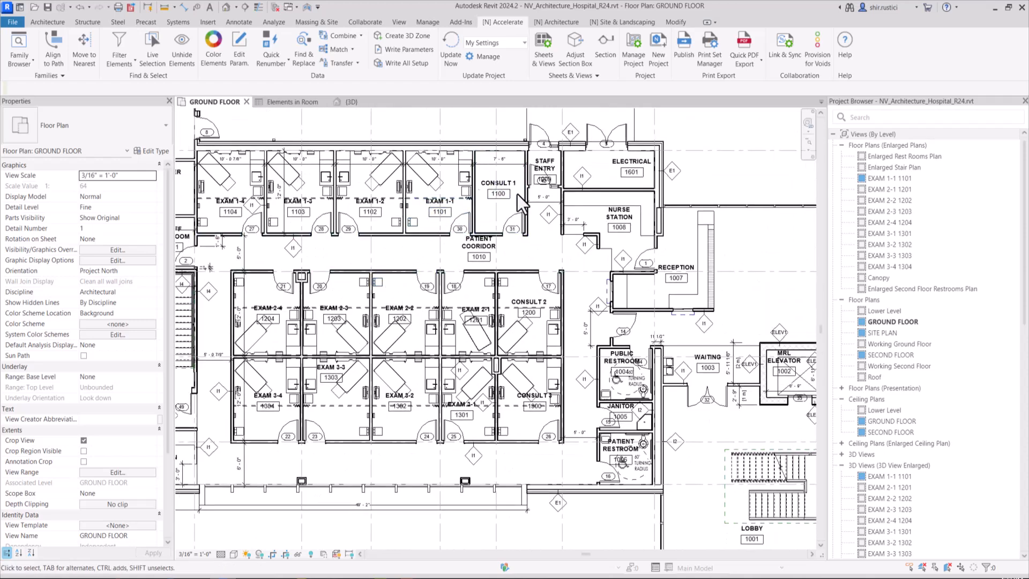
left_click(438, 212)
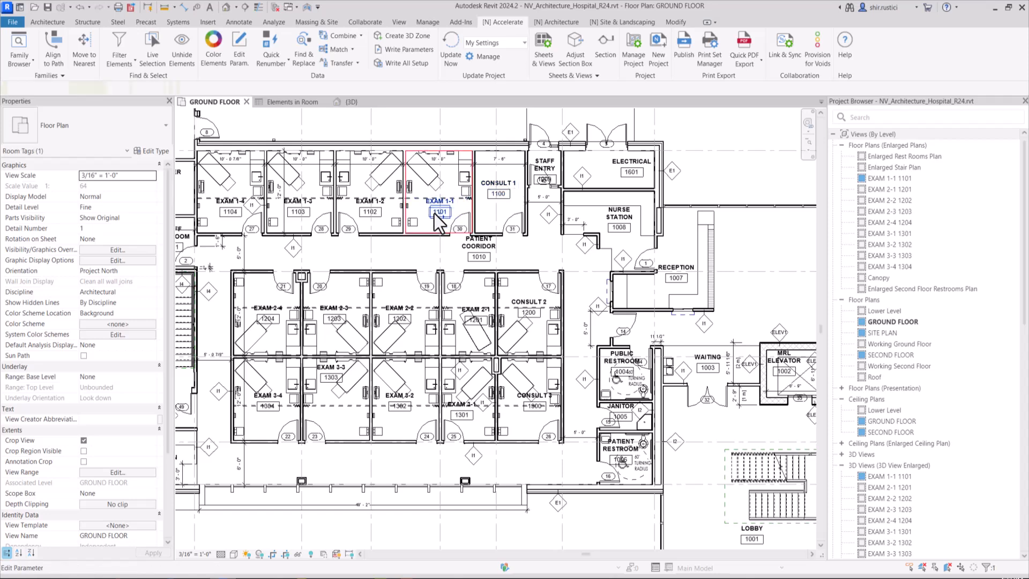
scroll(437, 212, "up", 4)
scroll(434, 213, "up", 2)
left_click(435, 212)
left_click(452, 211)
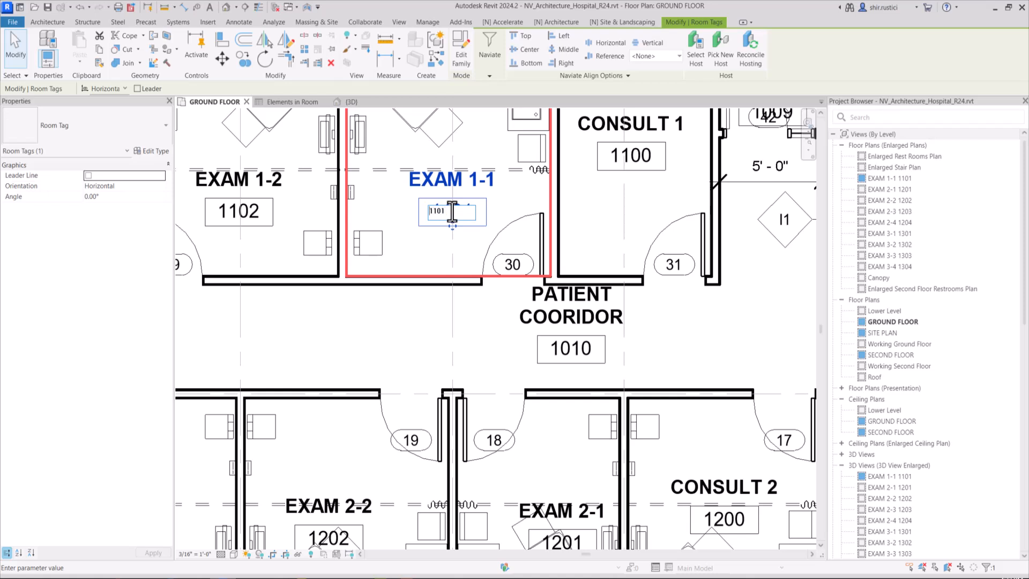
key("Home")
type("EX")
left_click(428, 361)
Change the room number of Exam 1-2 to EX1102 in its room tag.
middle_click_drag(423, 316, 570, 375)
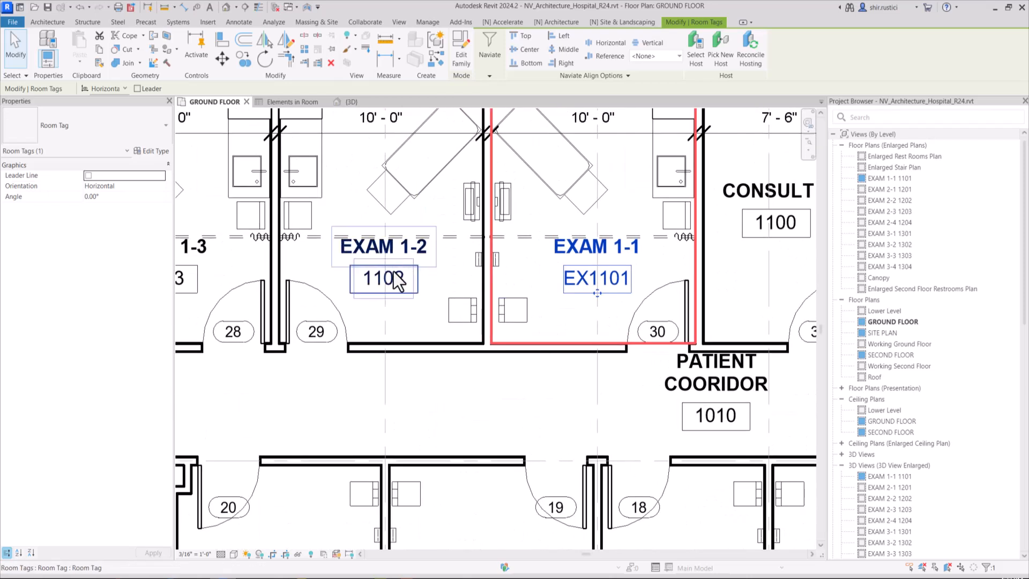
left_click(364, 284)
left_click(365, 280)
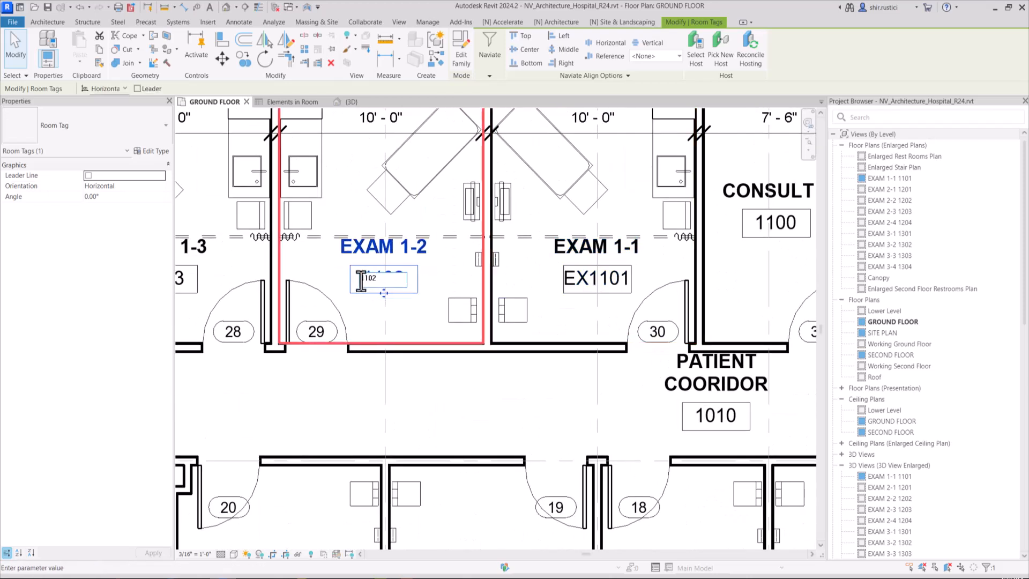
left_click(379, 382)
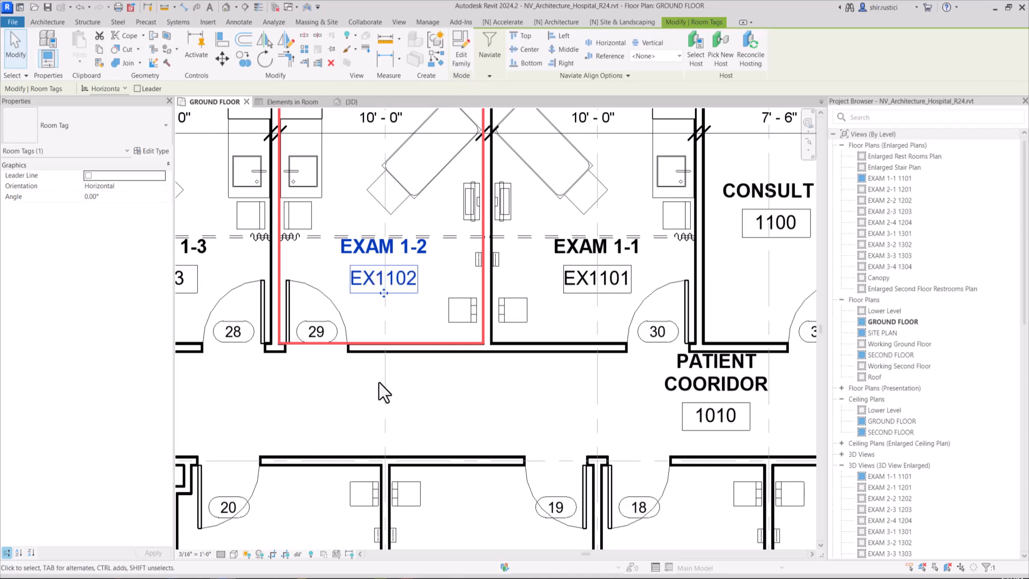
Check the Room Info value of the sink casework in Exam 1-2, then clear the selection.
left_click(320, 186)
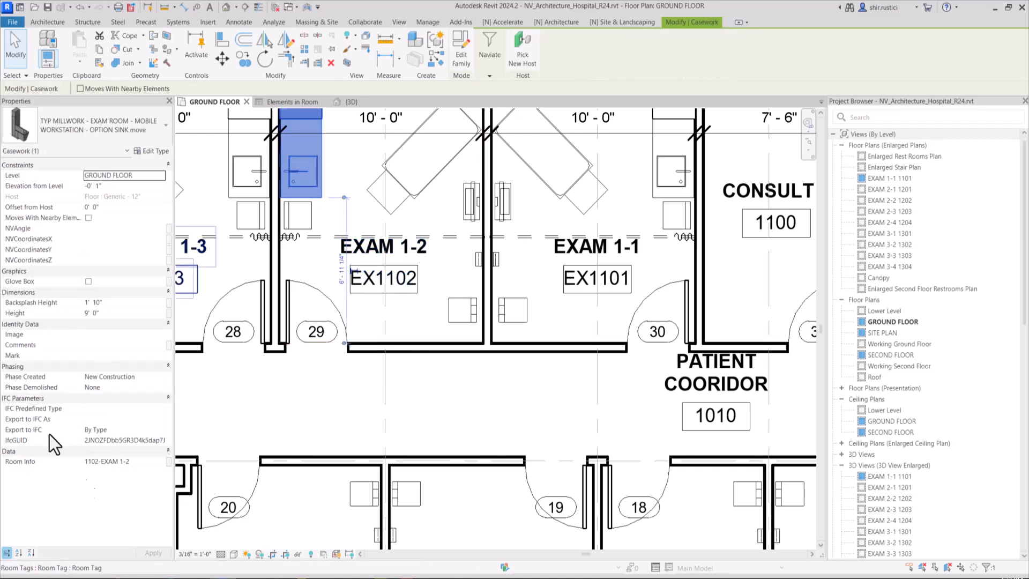
left_click(414, 393)
scroll(482, 299, "down", 1)
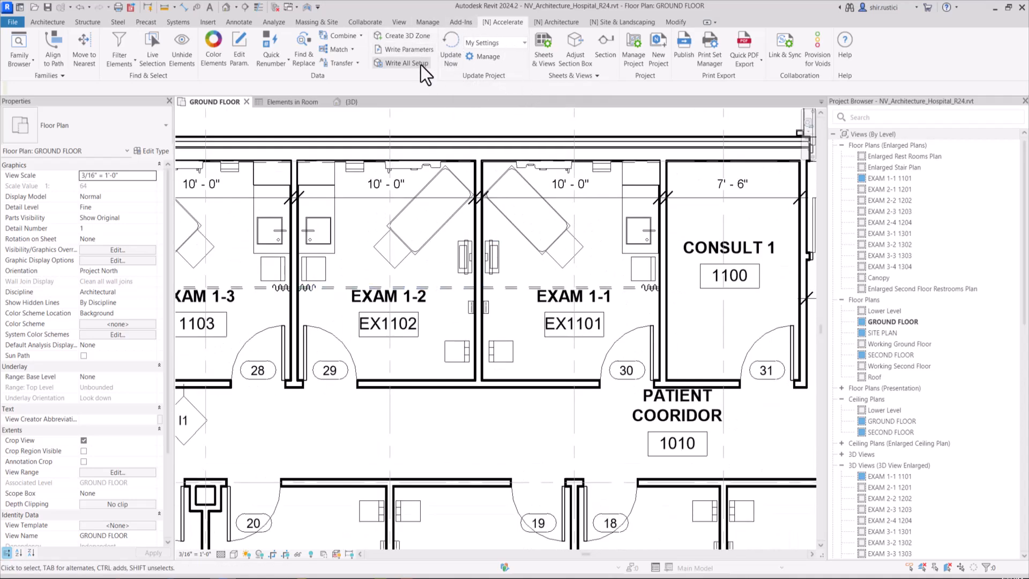
Make Project Settings the active Update Project setting and open its list of Accelerate updaters for editing.
left_click(349, 38)
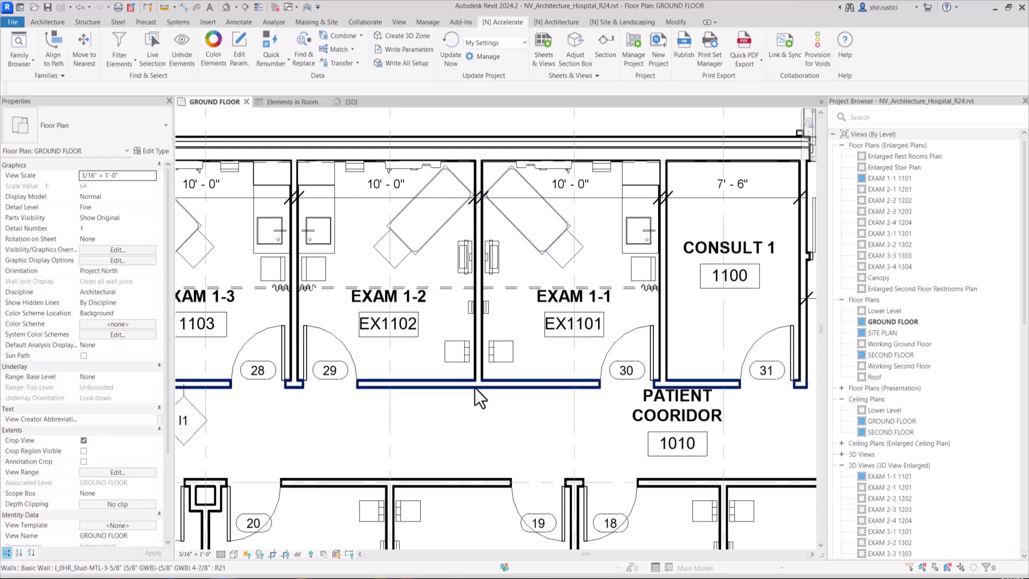
left_click(522, 42)
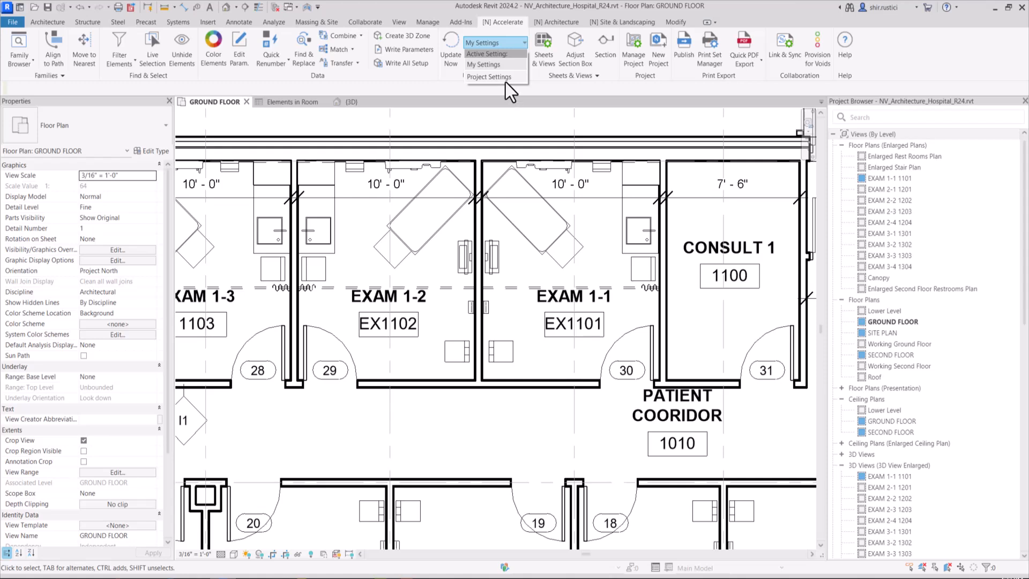
left_click(505, 80)
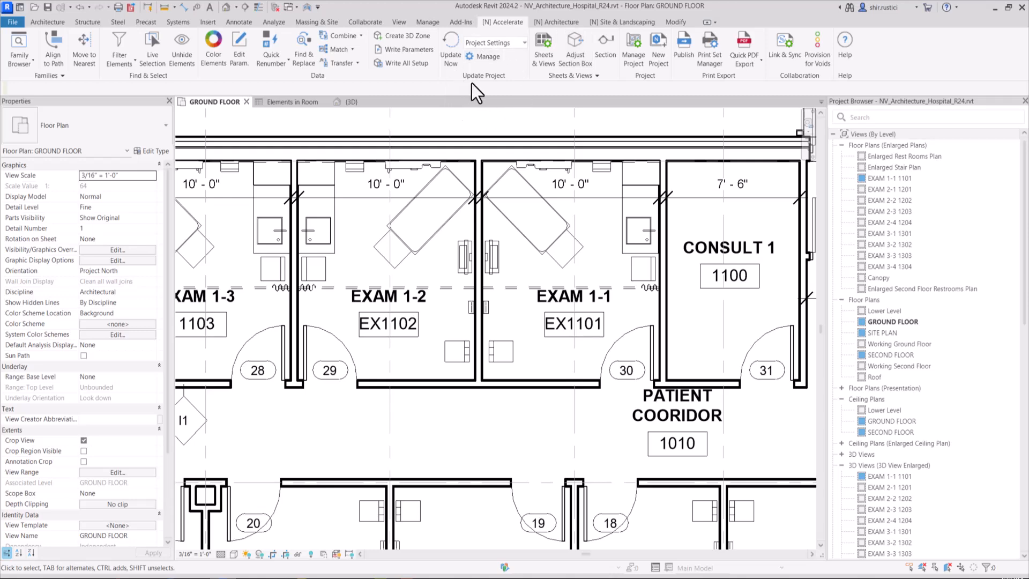
left_click(484, 58)
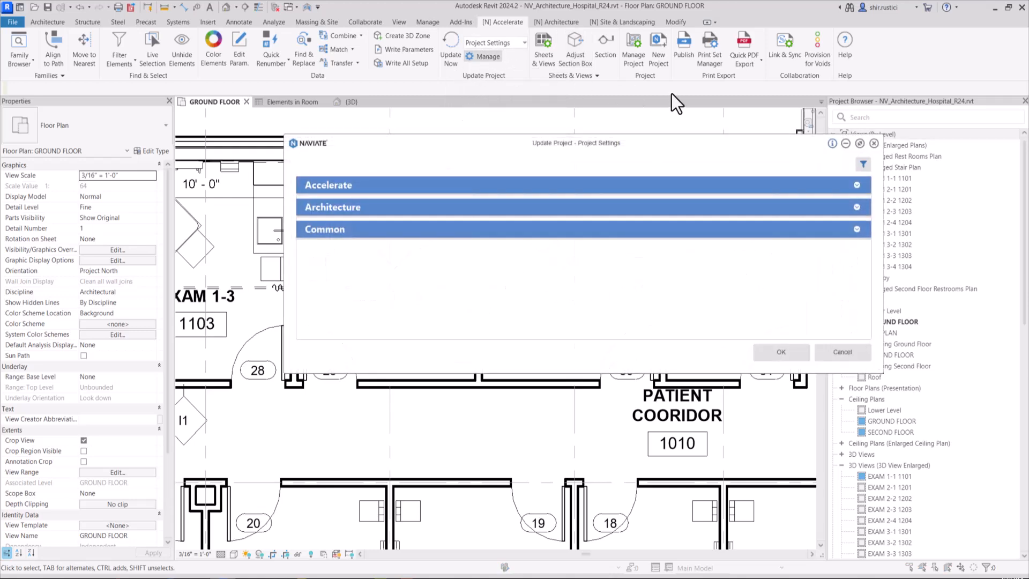
left_click(420, 185)
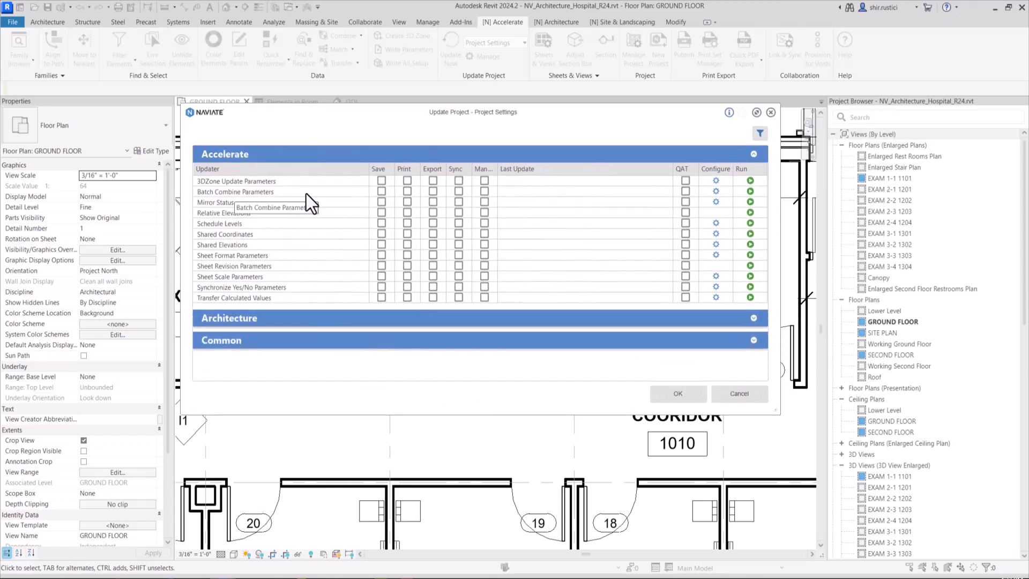
Configure the Batch Combine Parameters updater to use the Room Information setup.
left_click(715, 192)
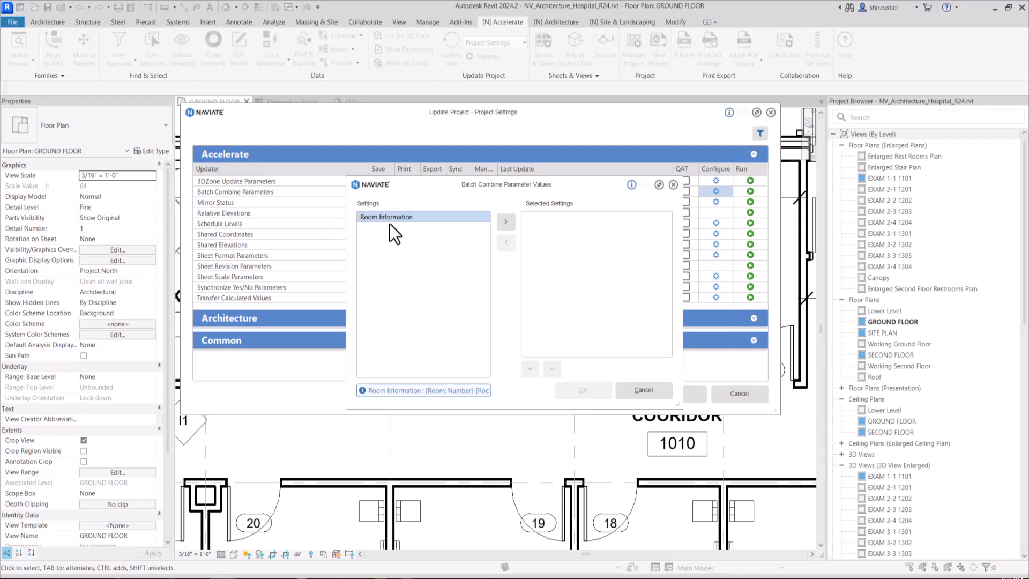
left_click(506, 222)
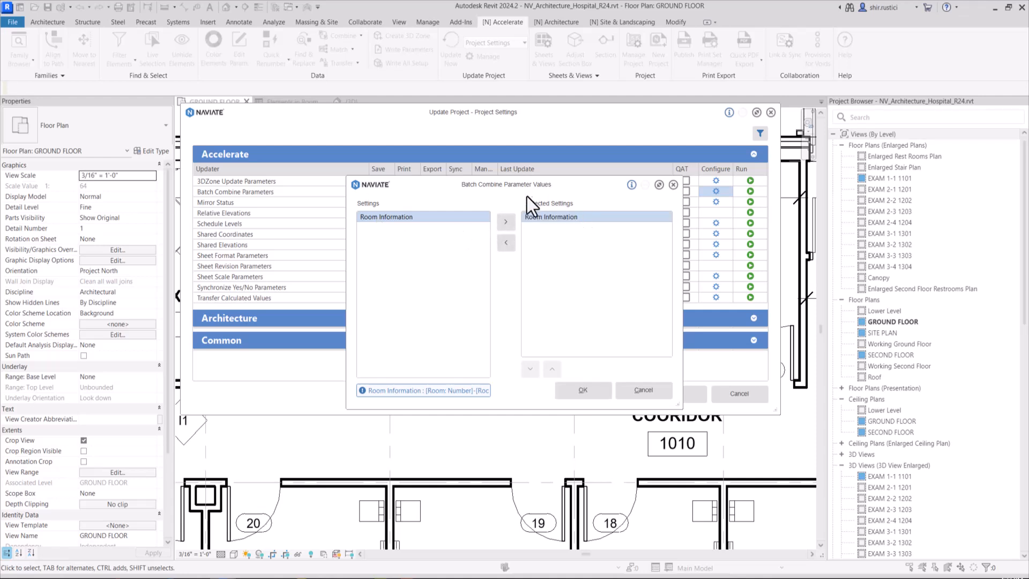
left_click(583, 391)
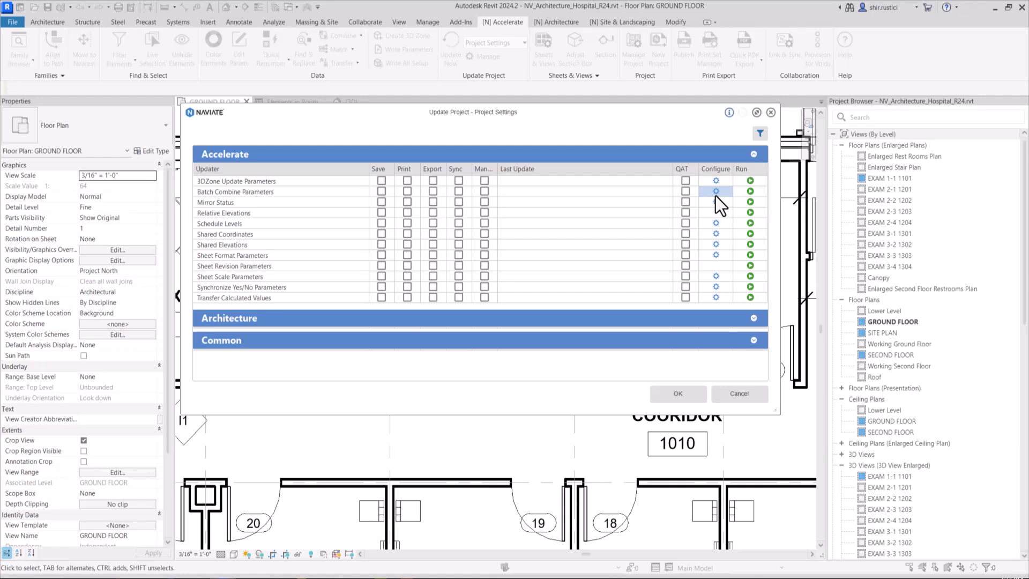
Enable Batch Combine Parameters for Save, Print, Export, Sync, Manual and QAT, and accept the project update settings.
left_click(382, 191)
left_click(485, 191)
left_click(460, 192)
left_click(432, 192)
left_click(407, 191)
left_click(685, 192)
left_click(697, 401)
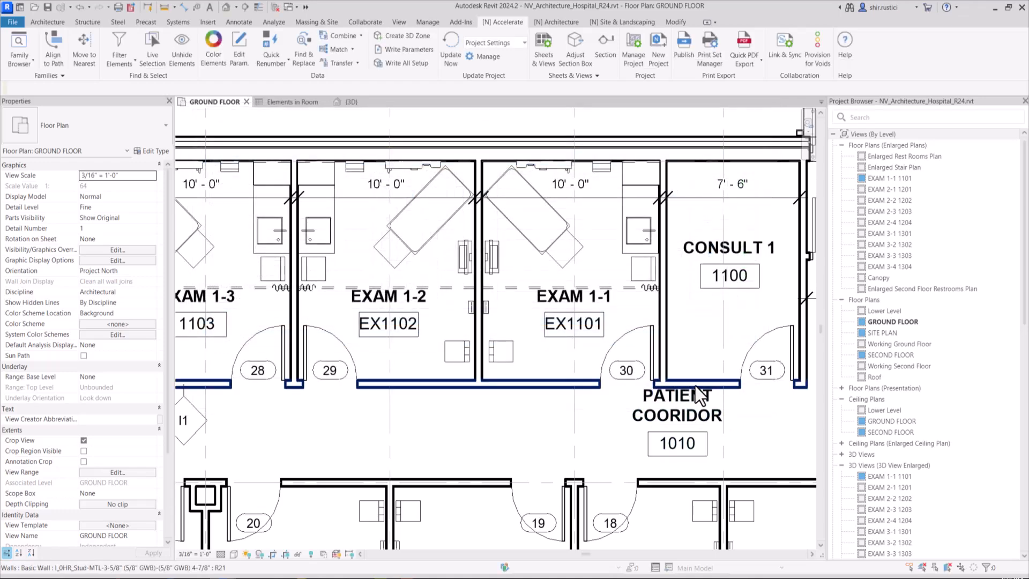
Check the Room Info values of the exam table in Exam 1-1 and the sink casework in Exam 1-2.
scroll(697, 400, "down", 5)
middle_click_drag(594, 378, 577, 330)
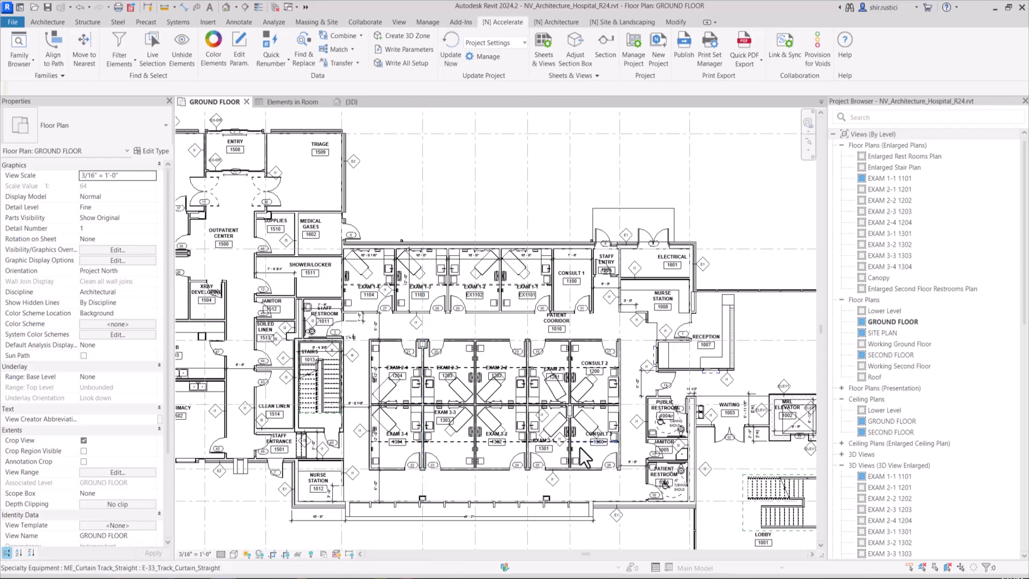
scroll(513, 244, "up", 5)
left_click(513, 244)
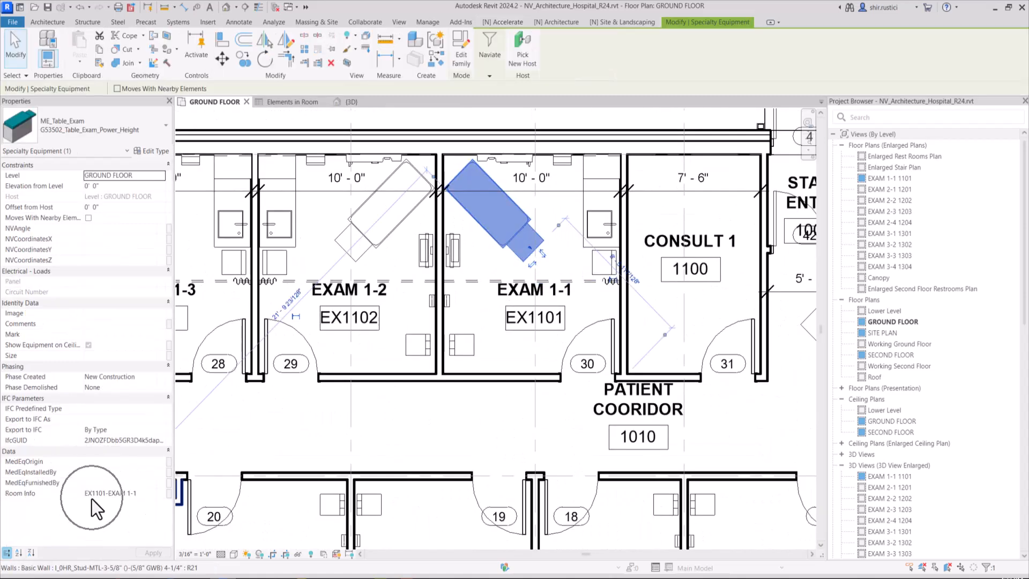
left_click(287, 231)
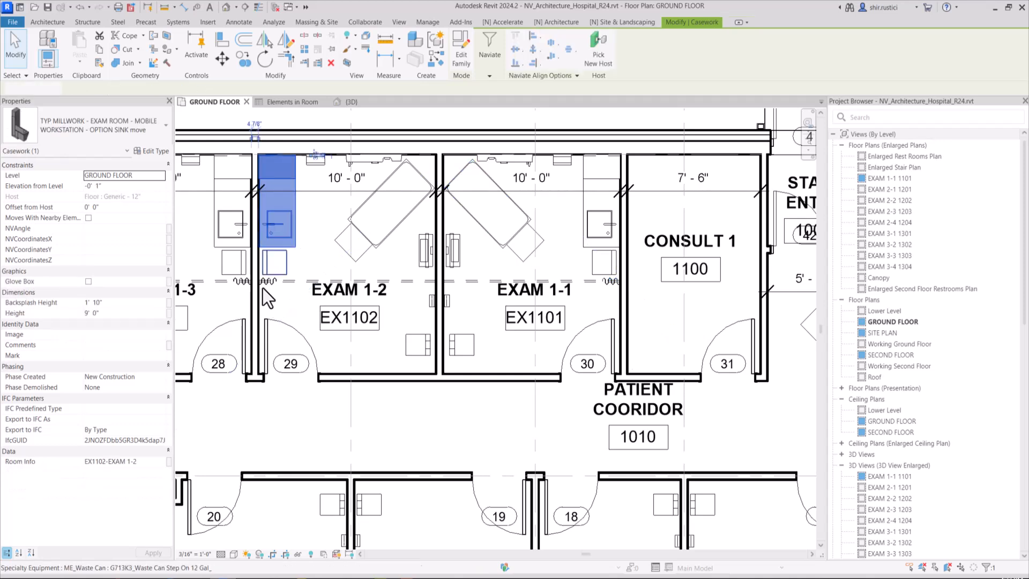
left_click(91, 466)
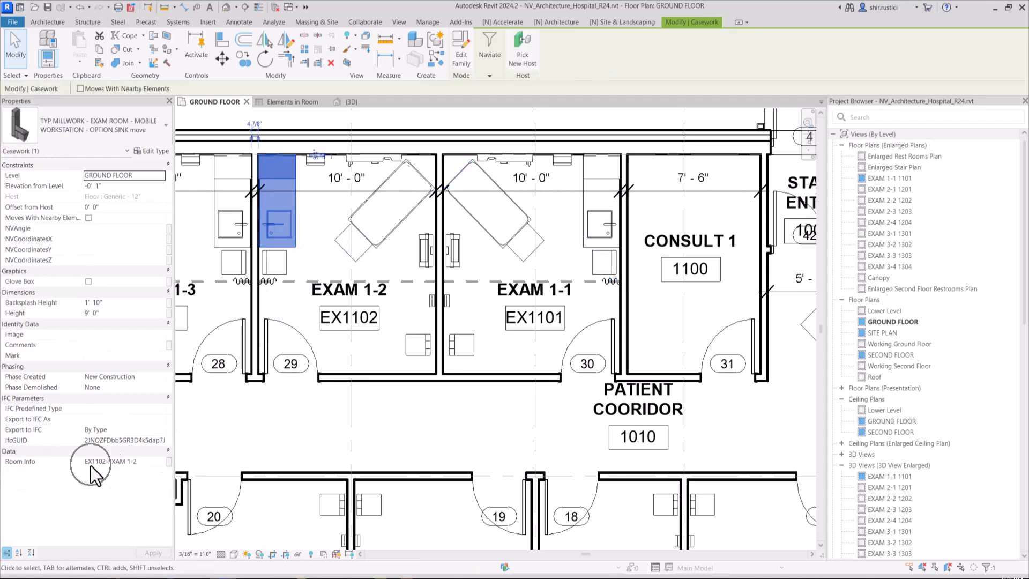
left_click(324, 416)
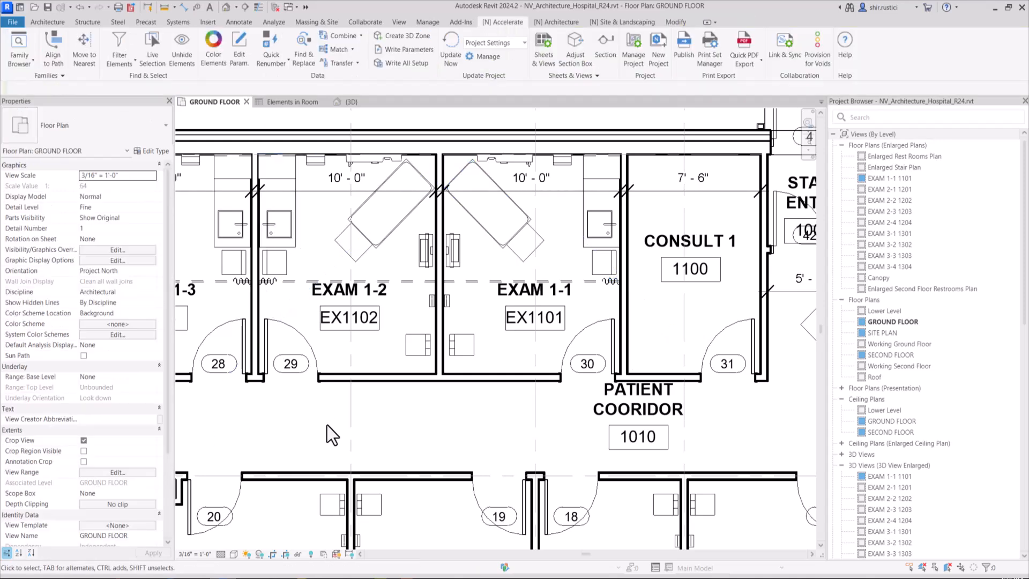